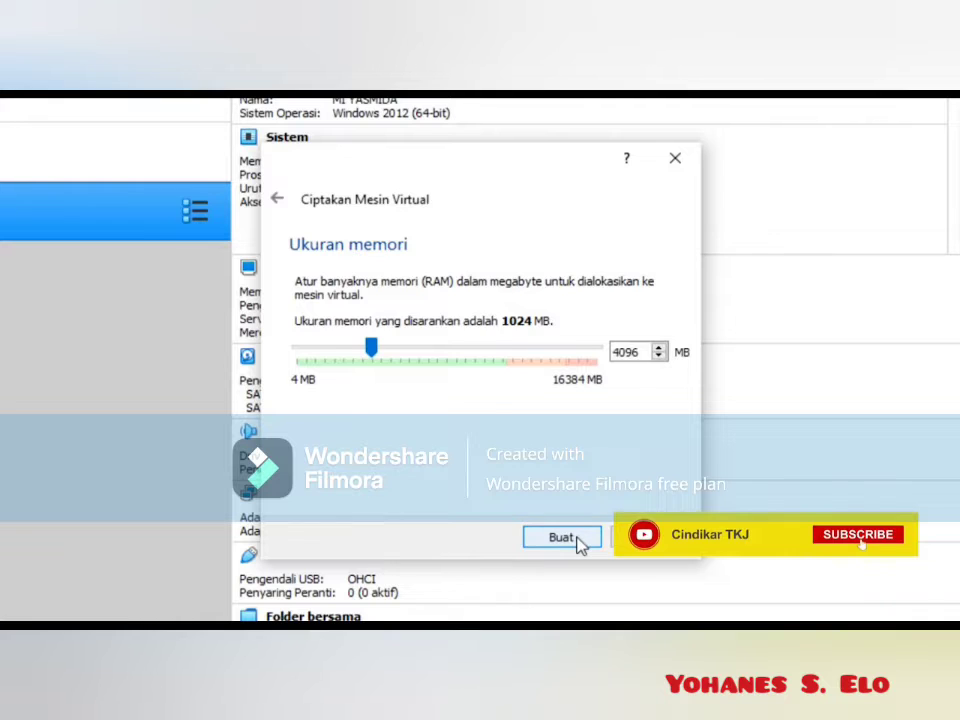
Create the Server virtual machine with 4096 MB of memory and a dynamically allocated 32 GB VHD hard disk.
click(560, 538)
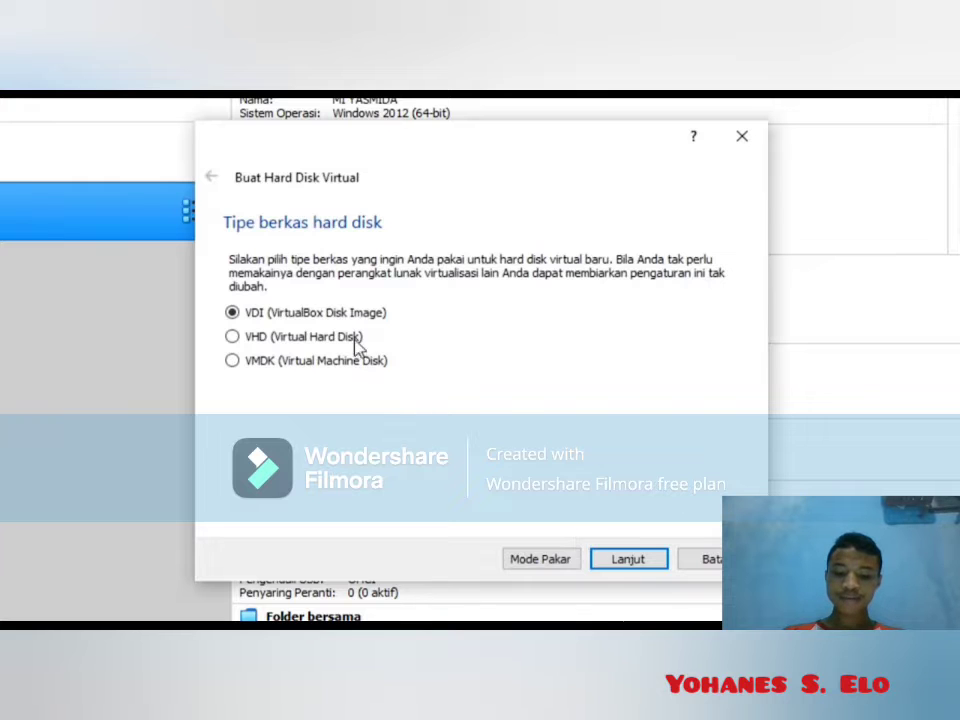
click(645, 563)
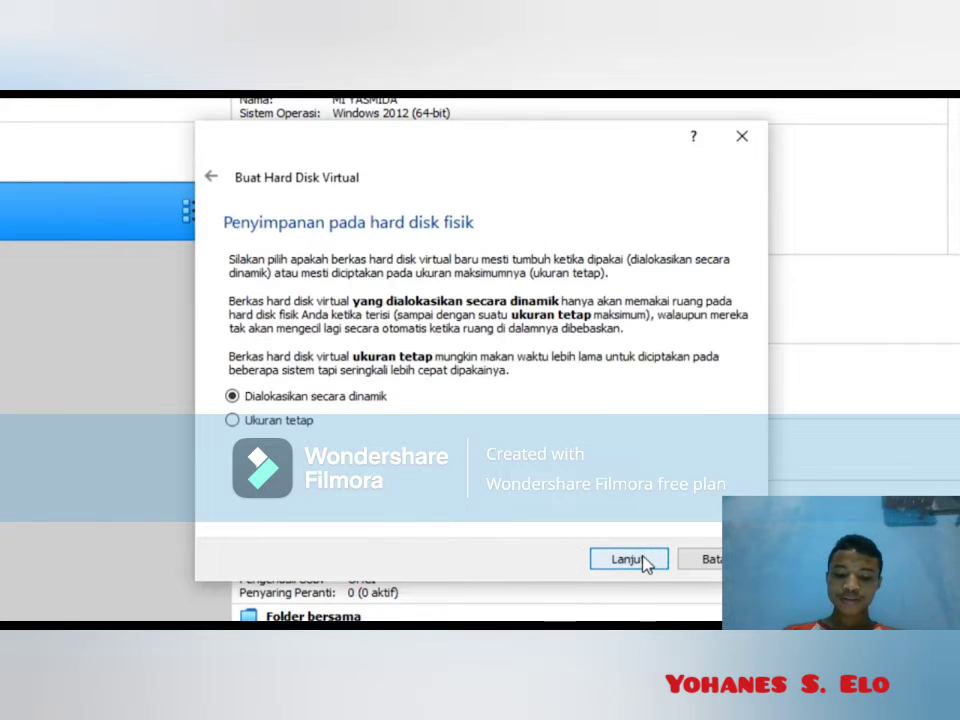
click(645, 563)
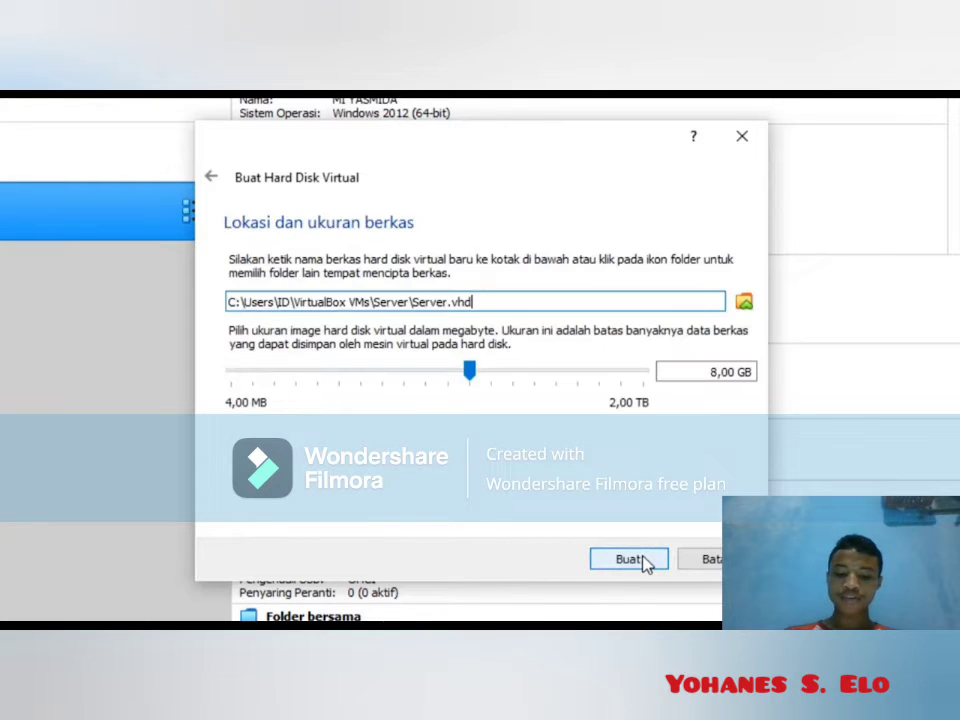
click(561, 373)
click(561, 373)
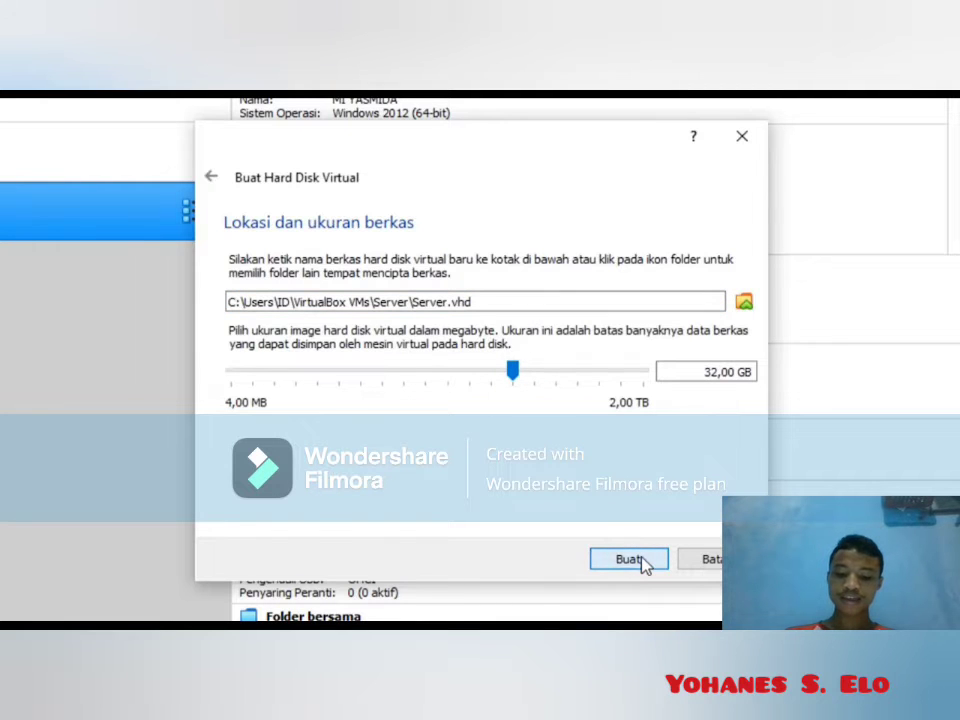
click(645, 563)
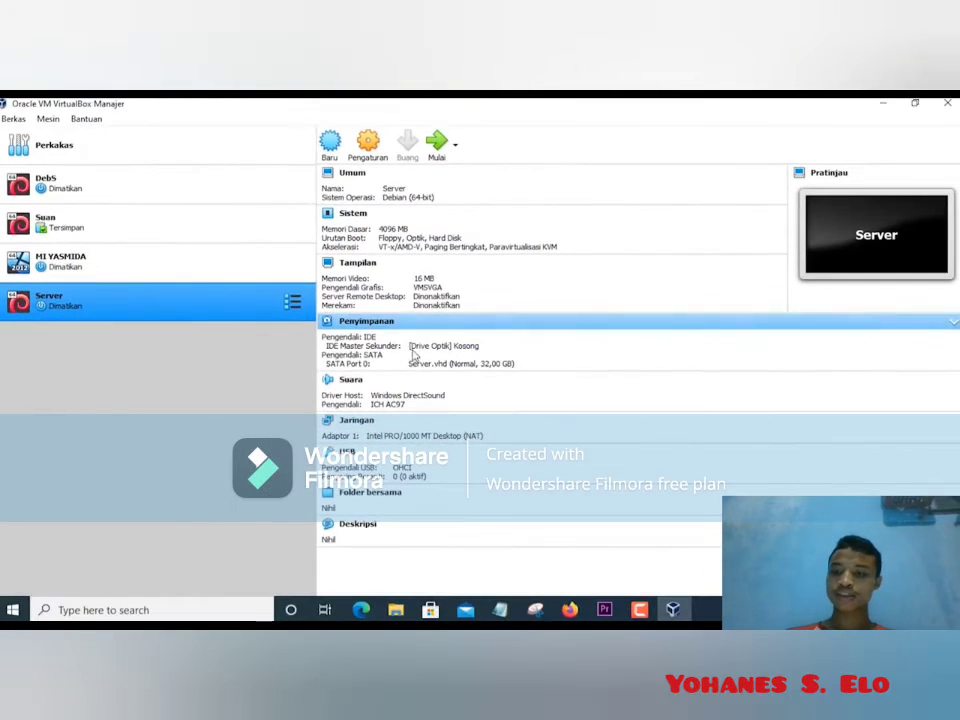
Attach debian-10.5.0-i386-DVD-1 from the DEBIAN 10 folder to the Server machine's empty IDE optical drive.
click(354, 326)
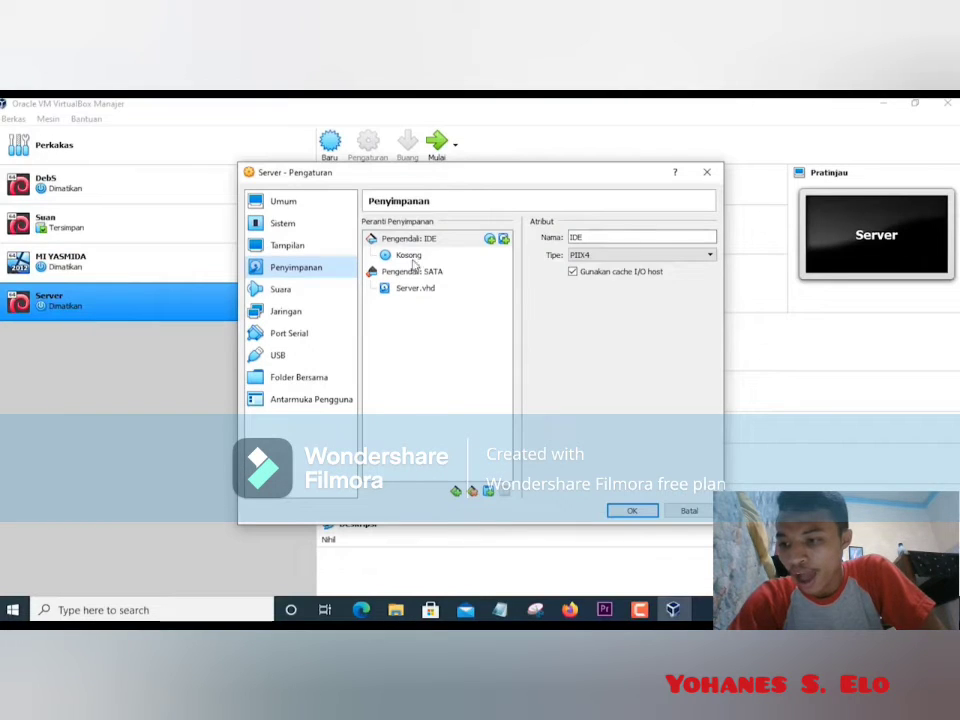
click(410, 256)
click(707, 238)
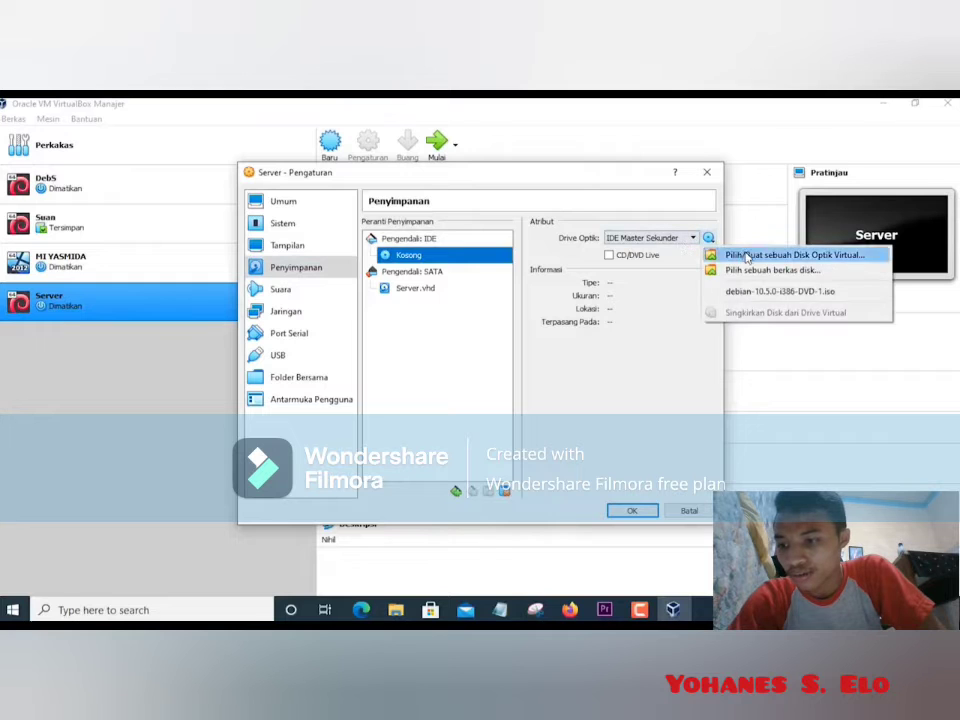
click(747, 256)
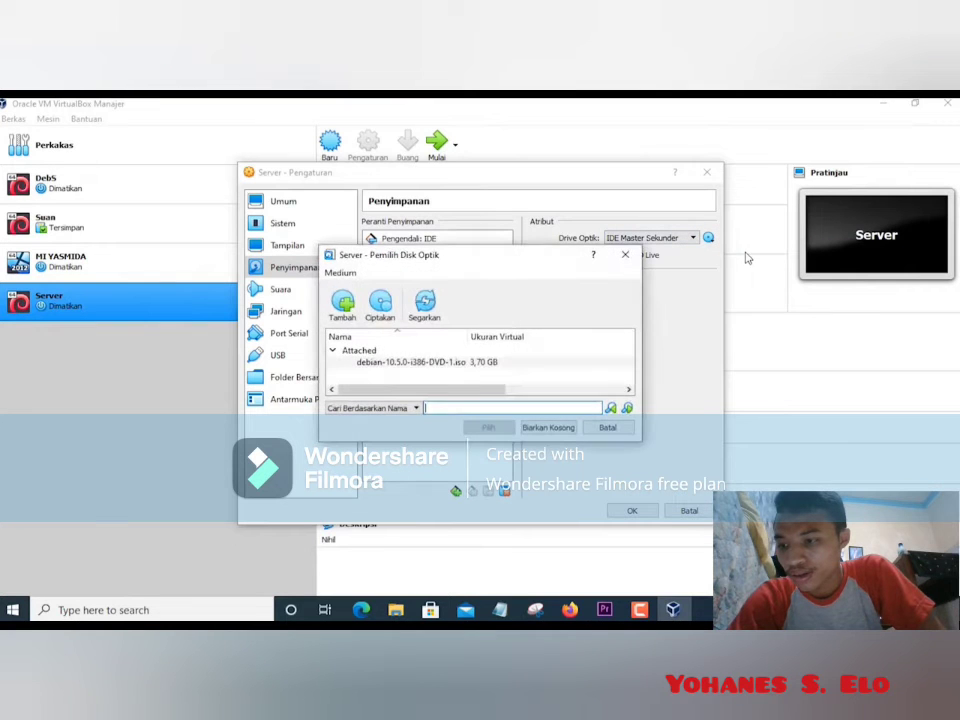
click(343, 304)
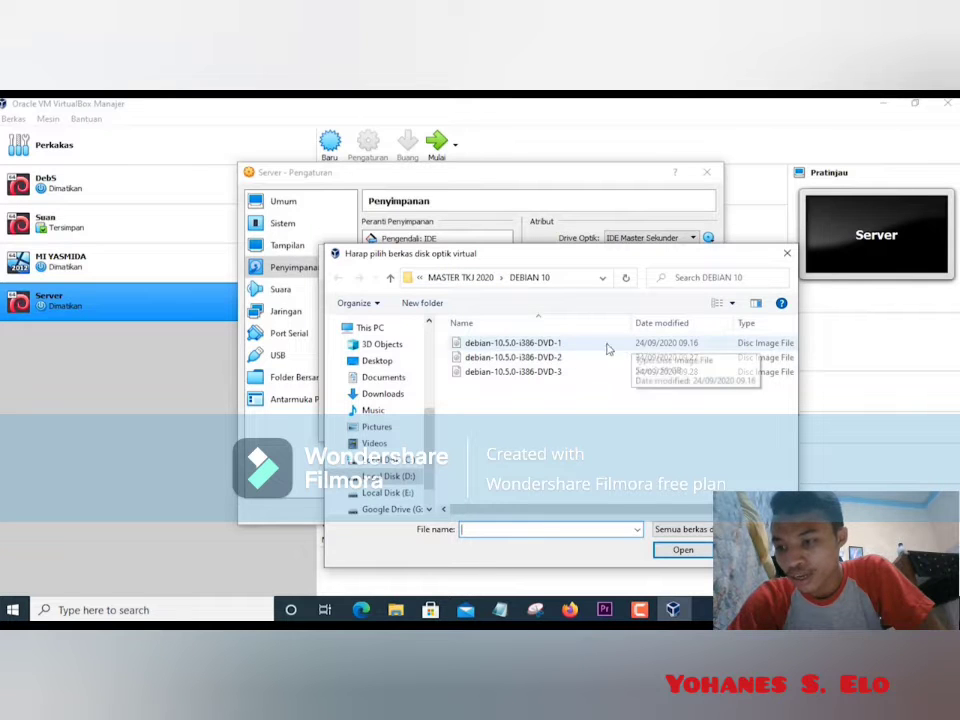
click(470, 278)
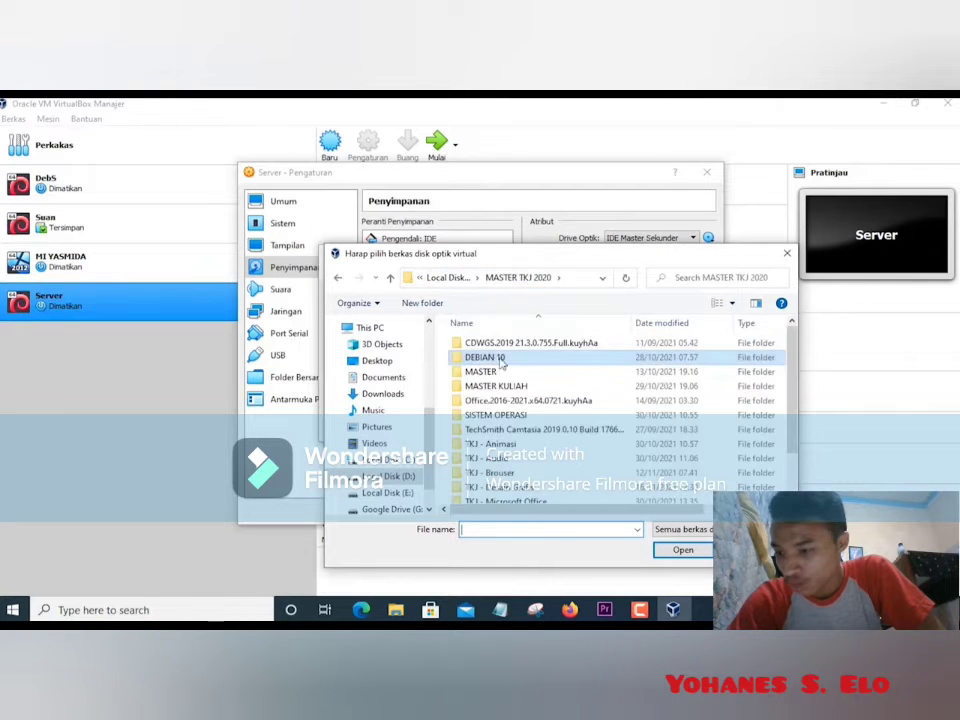
double_click(513, 360)
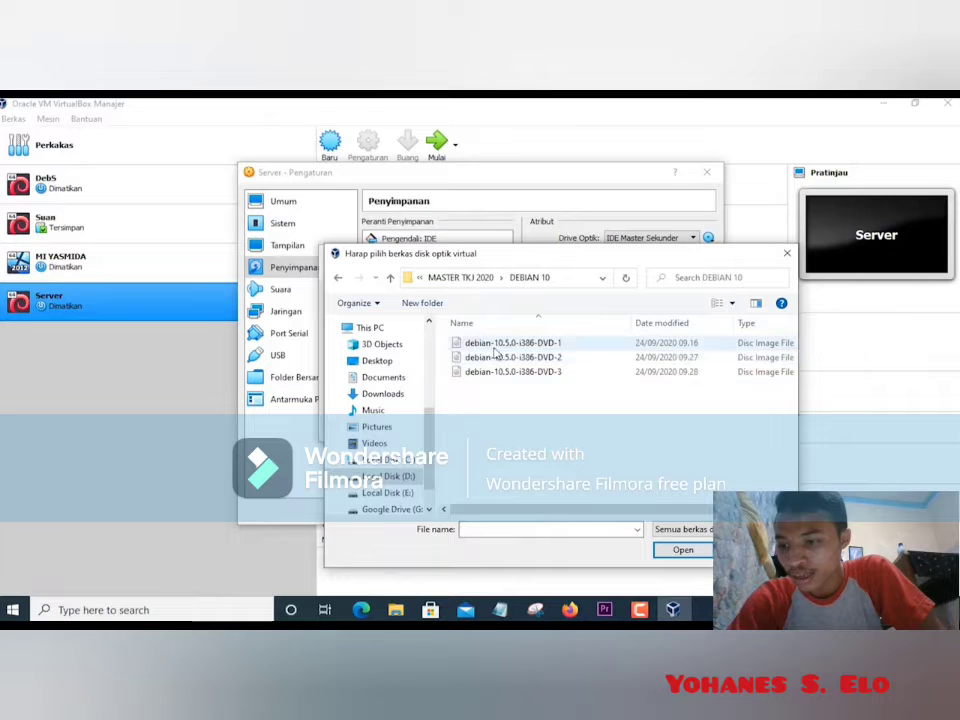
click(505, 343)
click(678, 550)
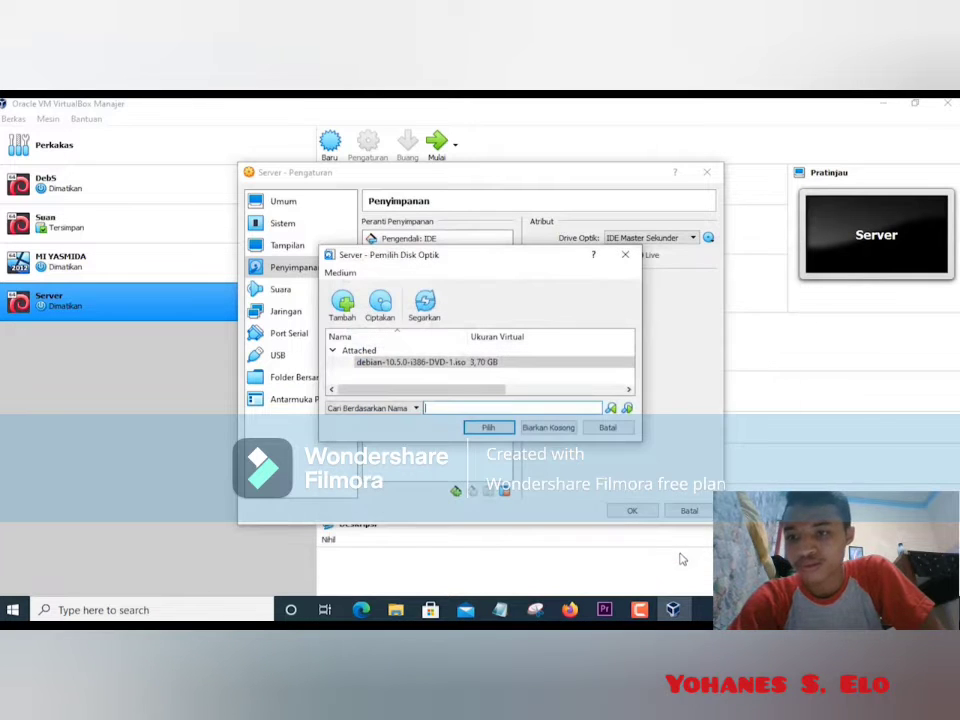
click(505, 430)
click(632, 510)
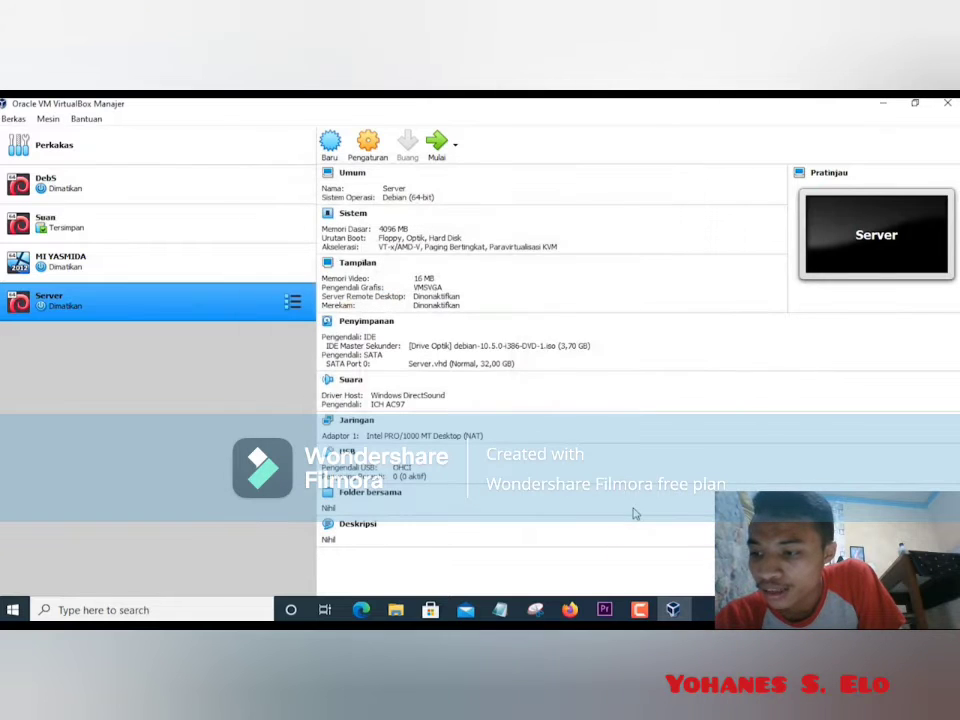
Attach the Server machine's network adapter 1 to the host-only adapter (Adaptor Hanya-host).
click(372, 150)
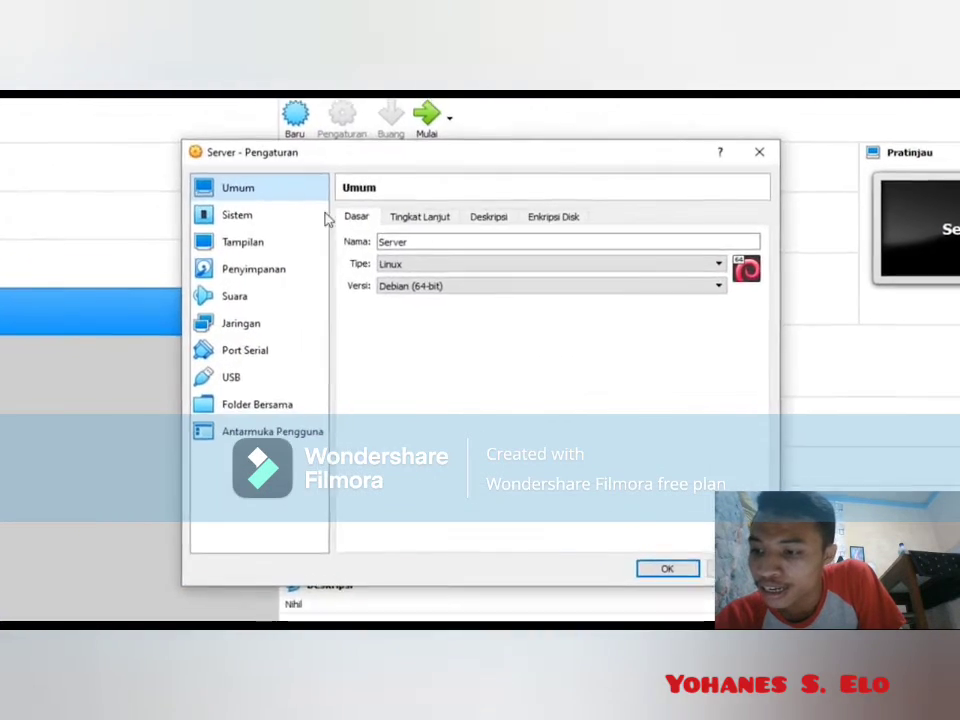
click(292, 312)
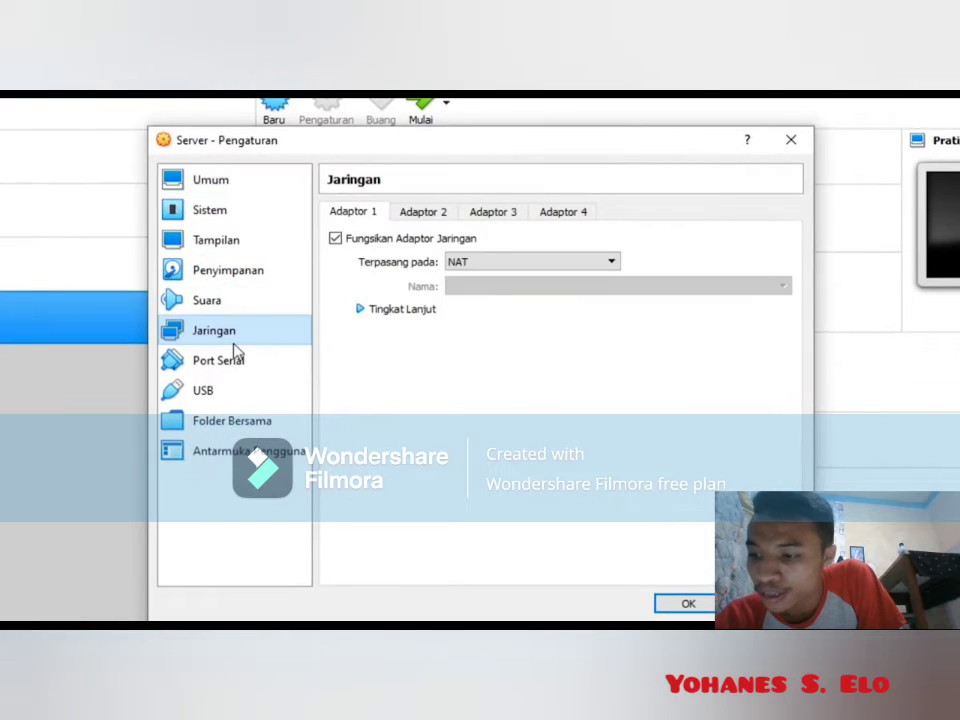
click(507, 264)
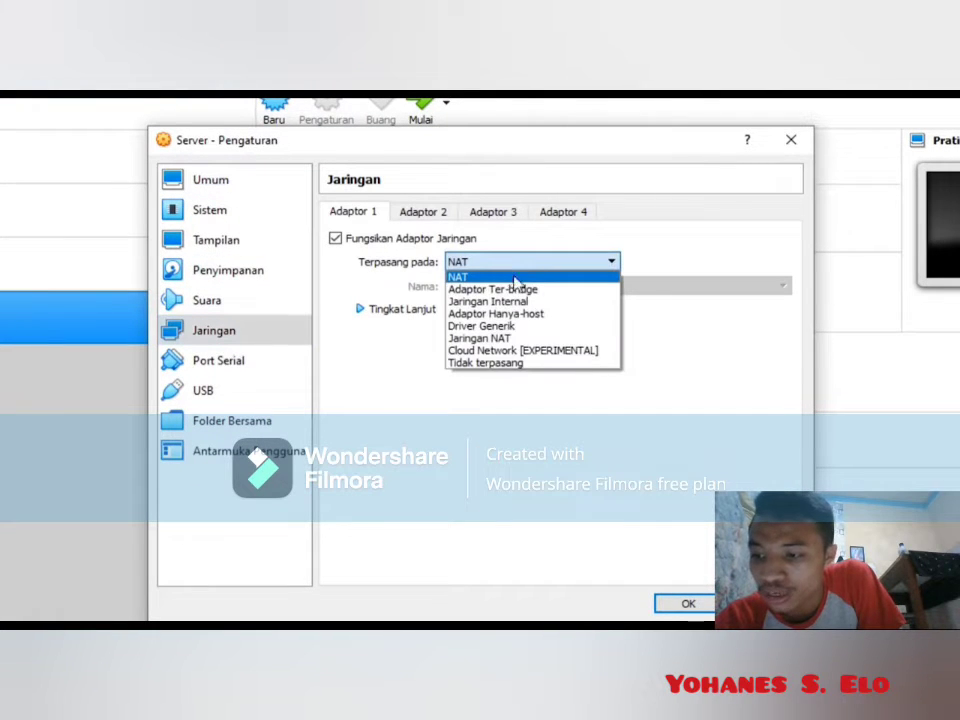
click(520, 313)
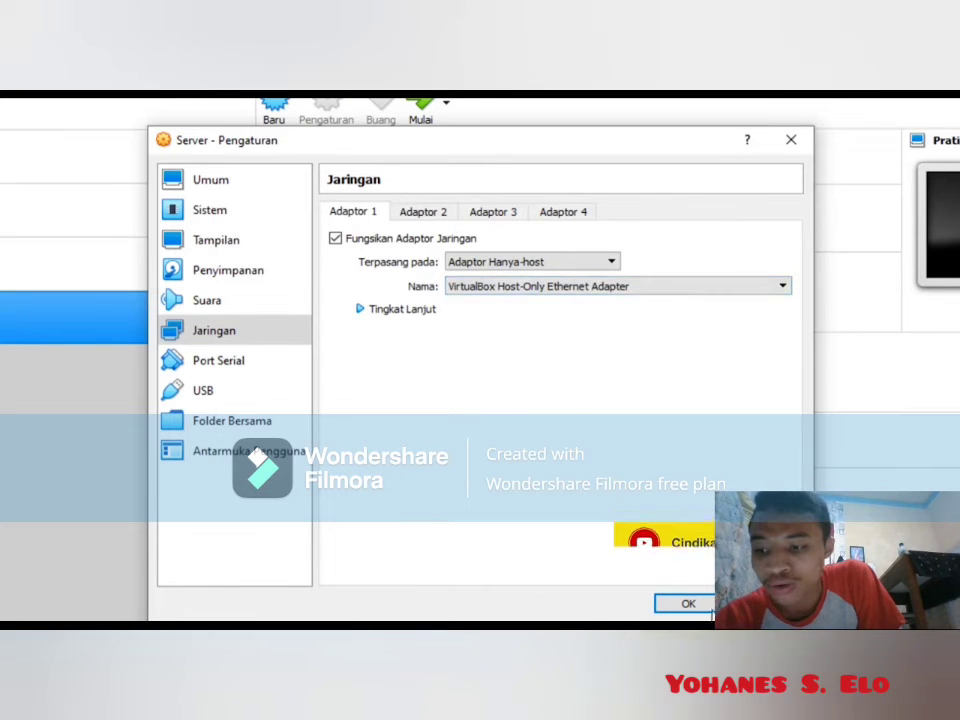
click(700, 606)
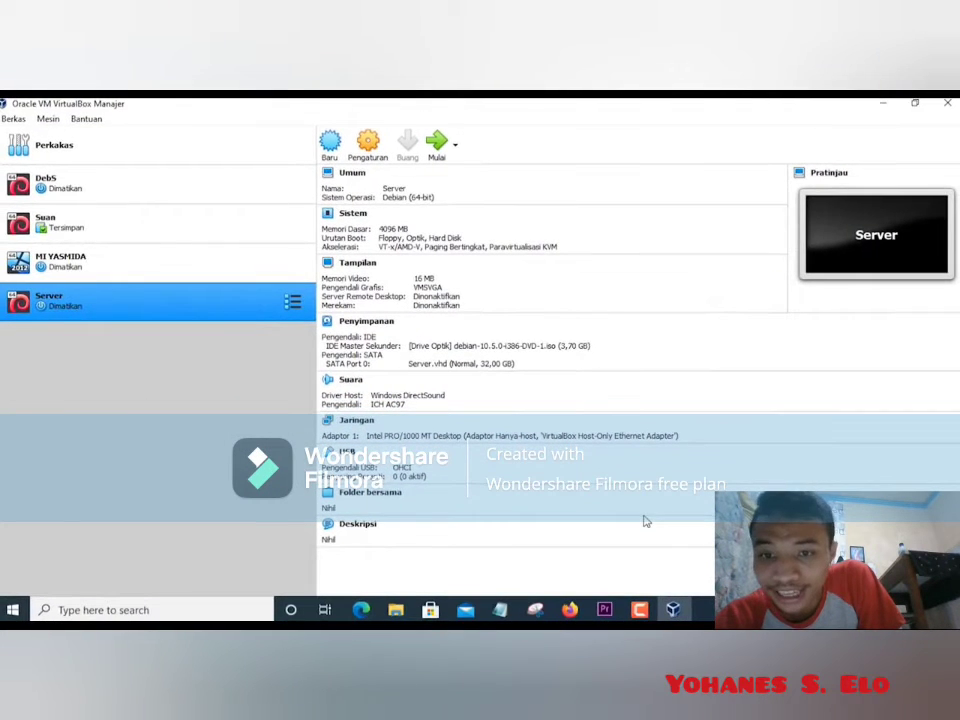
Start the Server virtual machine and launch the text-mode Debian installation.
click(437, 146)
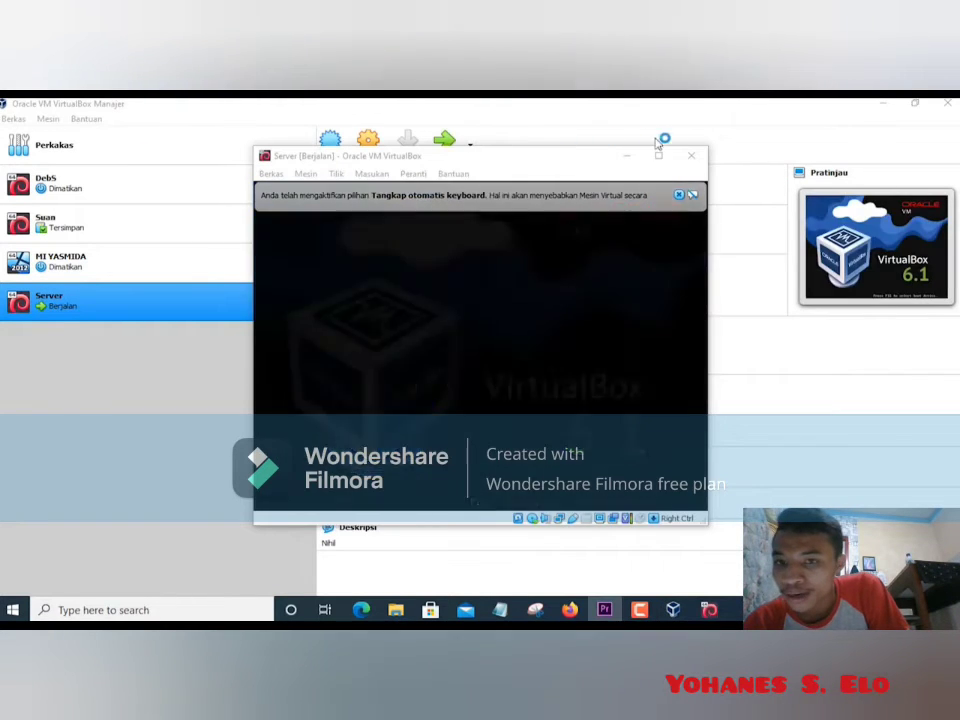
click(679, 194)
click(658, 156)
key(Down)
key(Return)
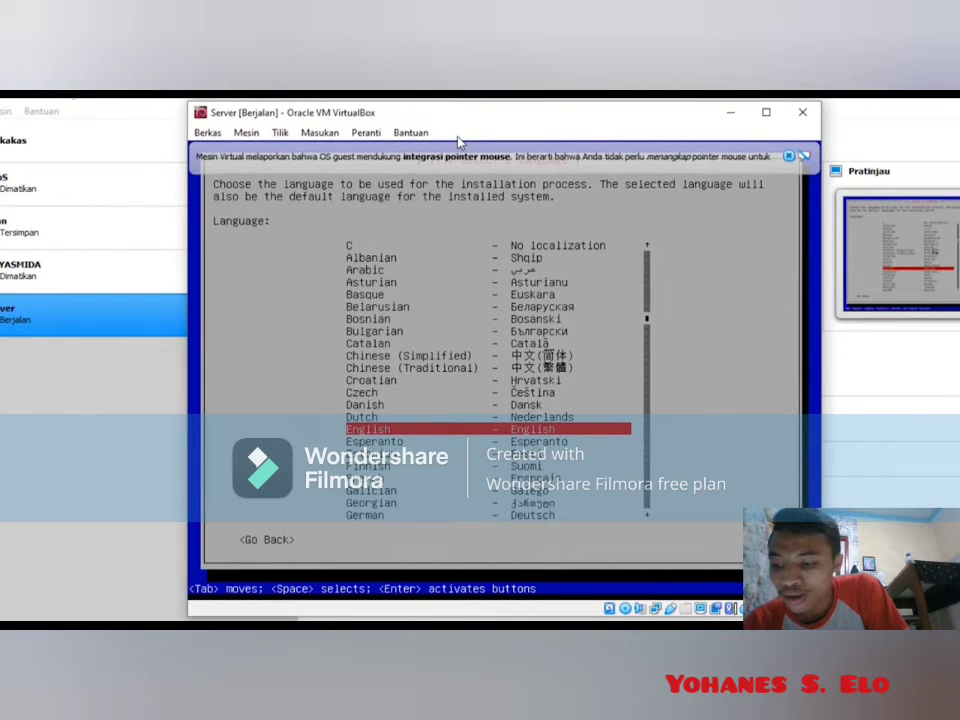
Choose English as the installation language and, under other locations, Asia as the continent or region.
key(Return)
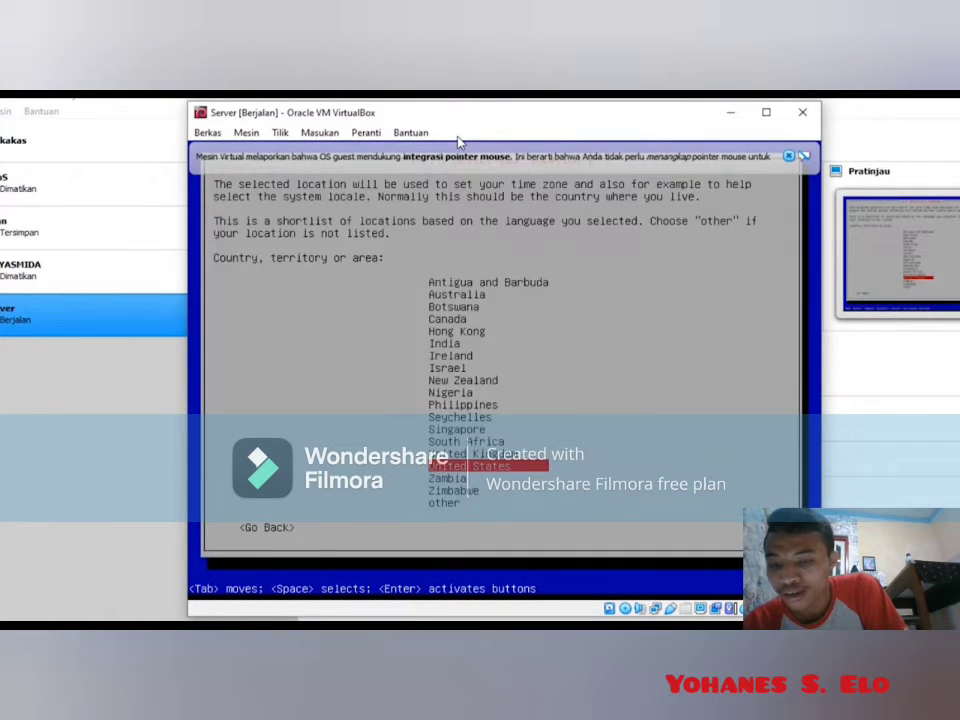
key(Down)
key(Down)
key(Down)
key(Return)
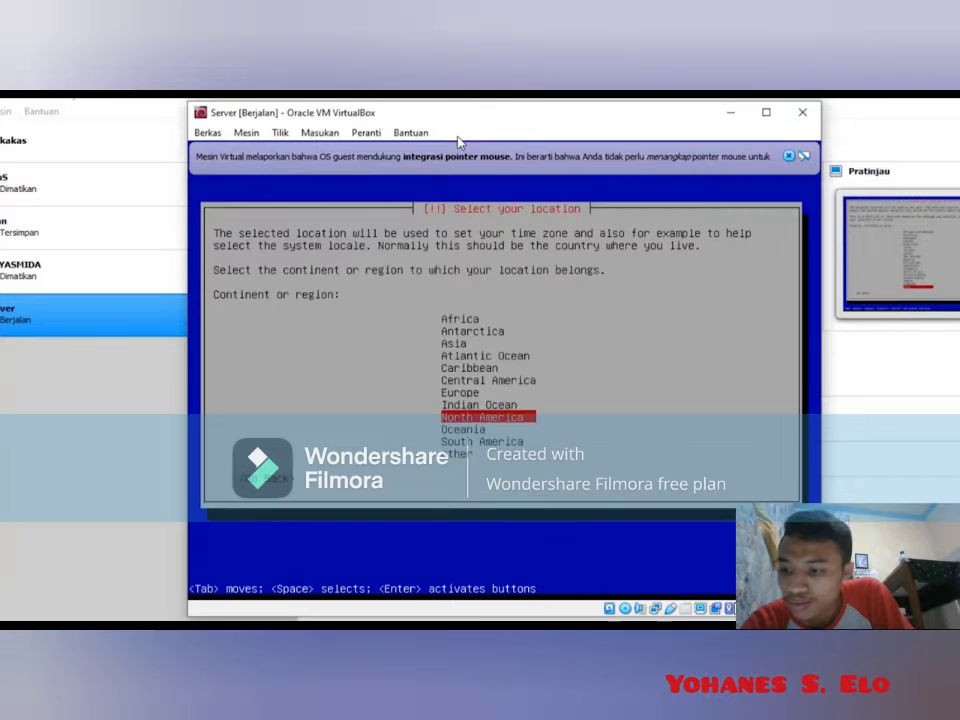
key(Up)
key(Up)
key(Up)
key(Up)
key(Up)
key(Up)
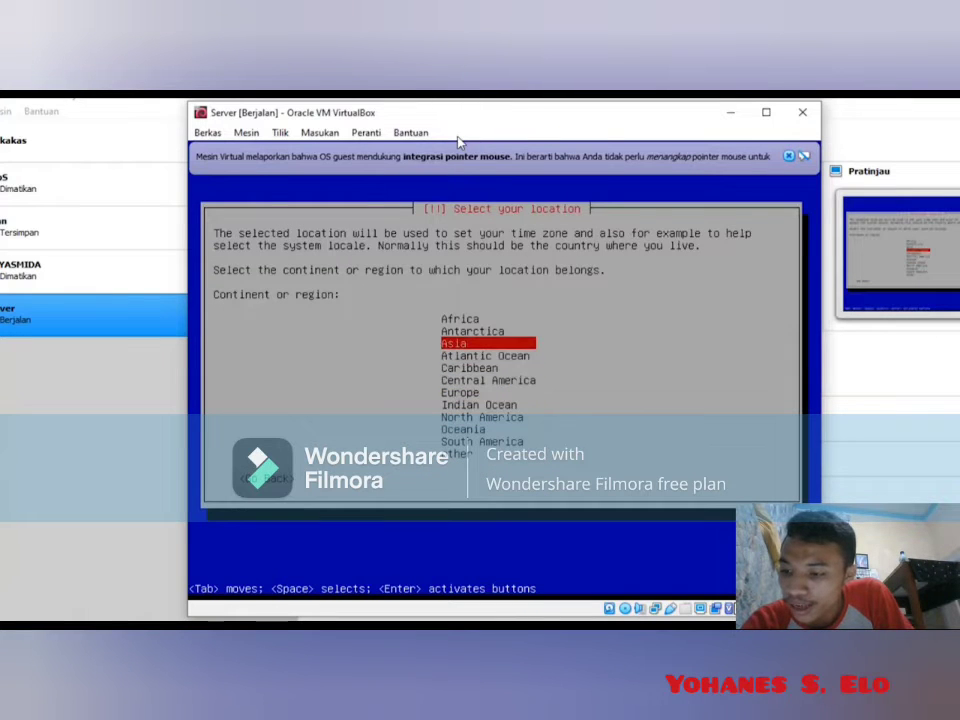
key(Return)
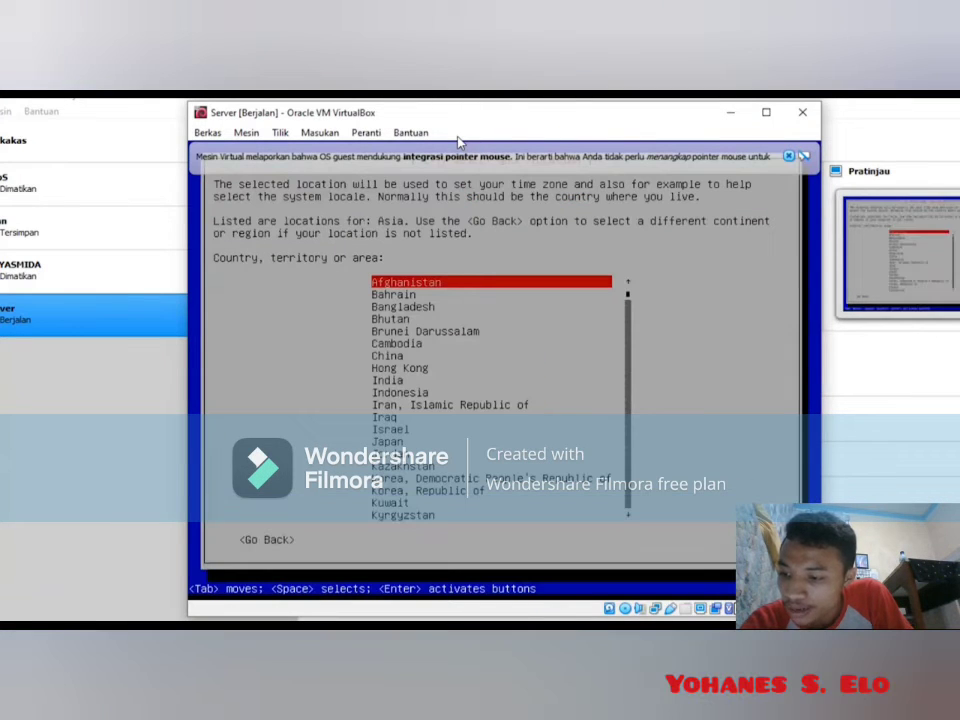
Select Indonesia as the country for the system's location.
key(Down)
key(Down)
key(Down)
key(Down)
key(Down)
key(Down)
key(Down)
key(Down)
key(Down)
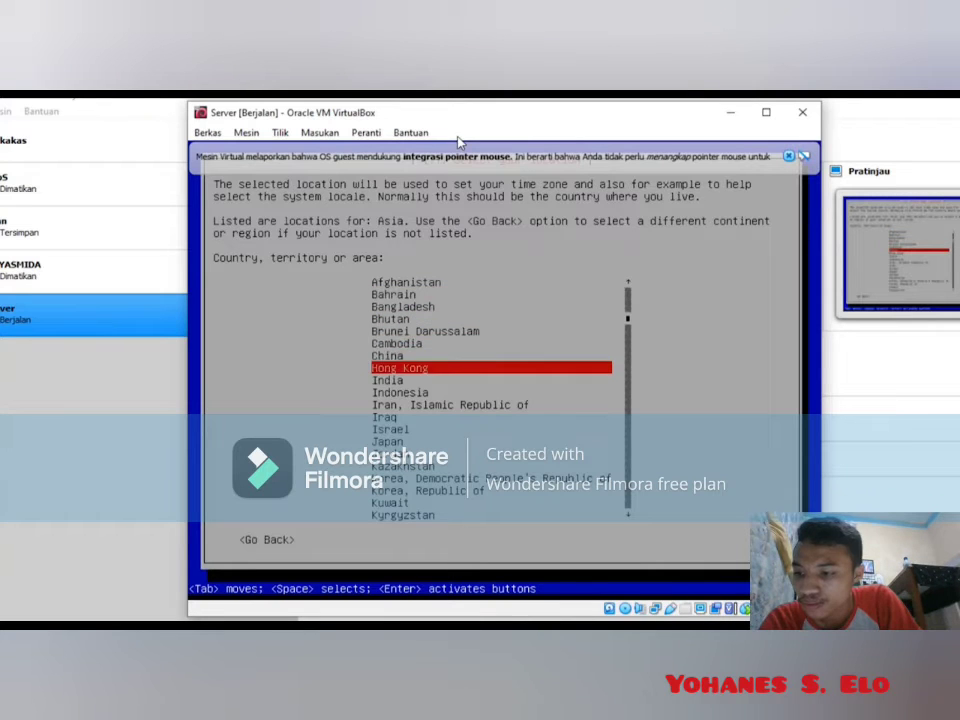
key(Return)
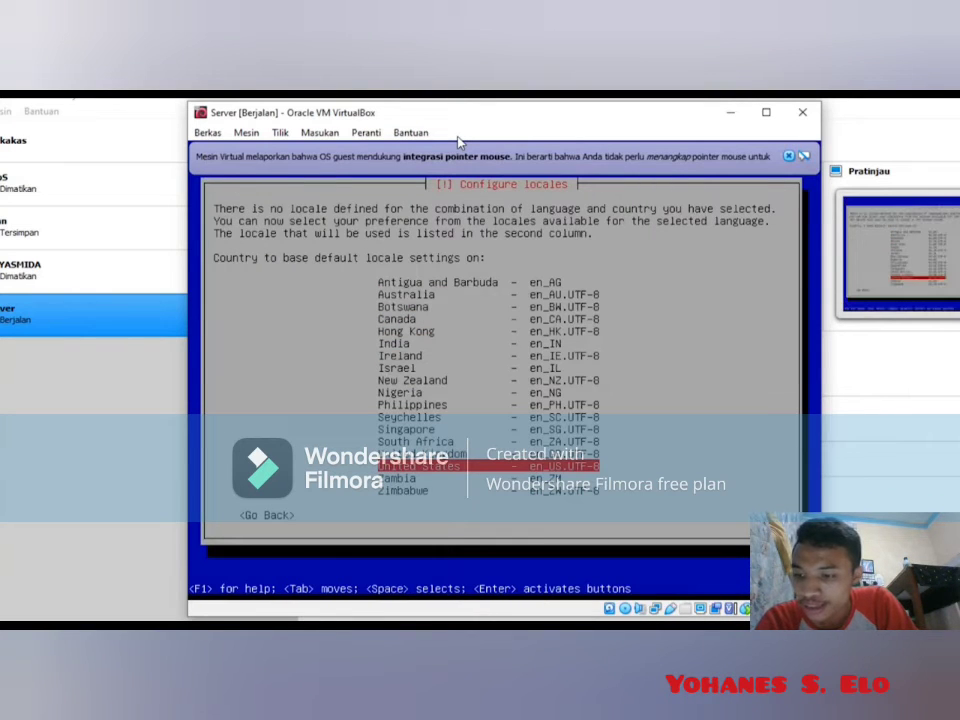
Base the default locale on United States (en_US.UTF-8) and use the American English keymap.
key(Return)
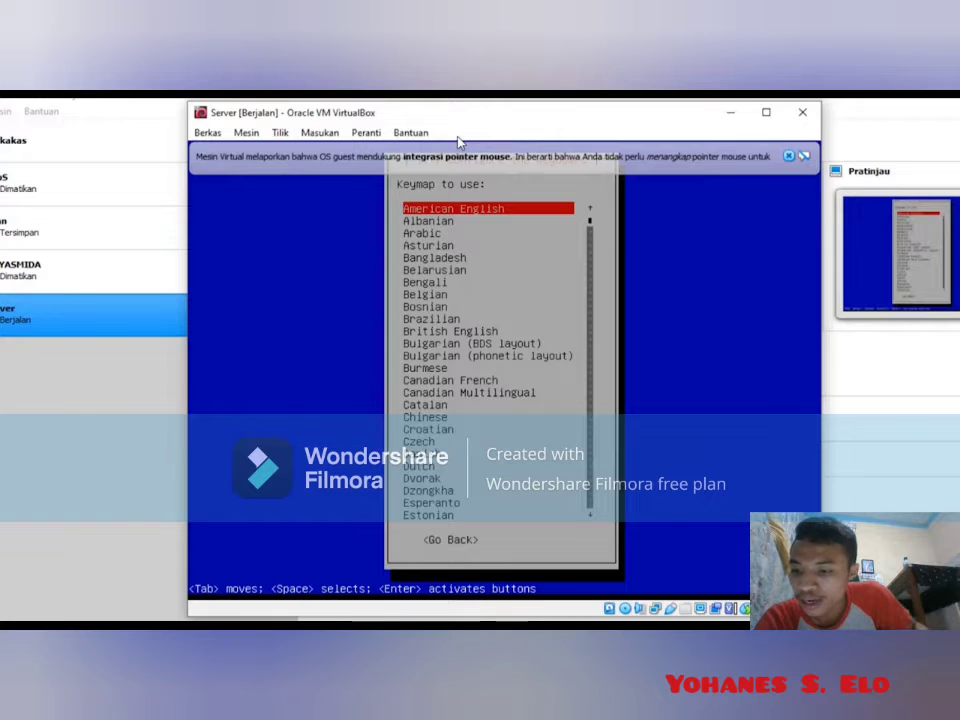
click(788, 157)
key(Return)
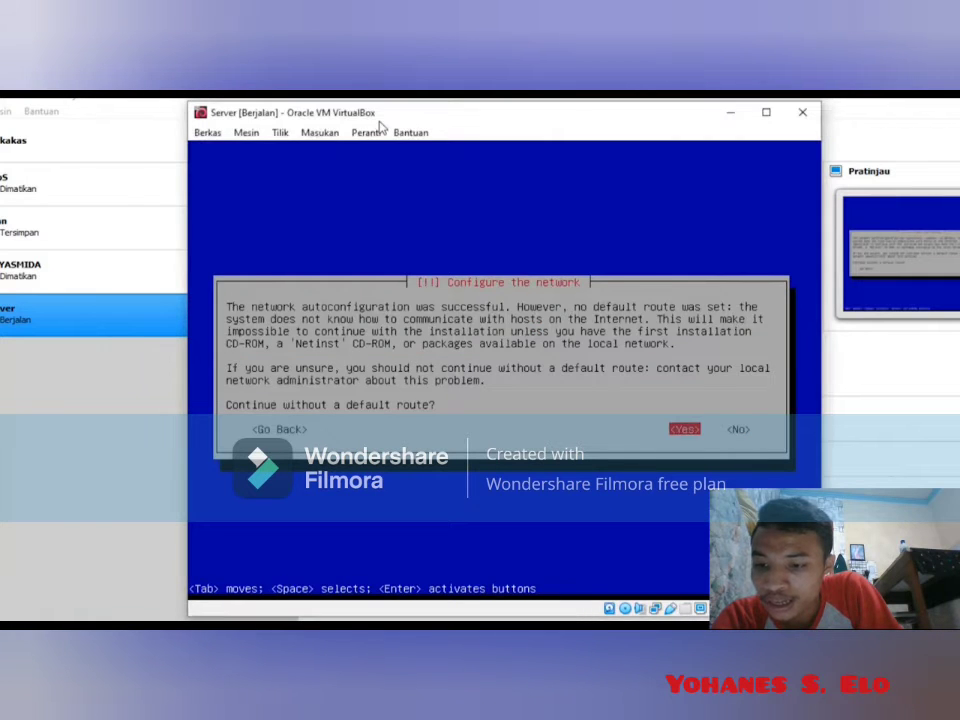
Configure the network to continue without a default route, with hostname debian and domain name suanto.net.
key(Return)
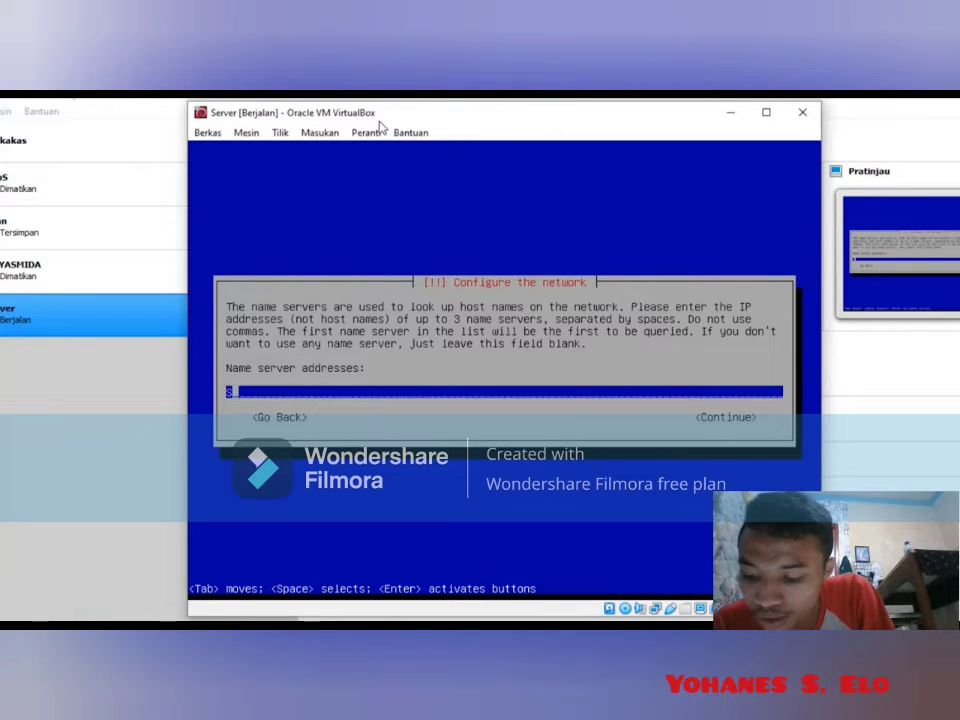
key(Return)
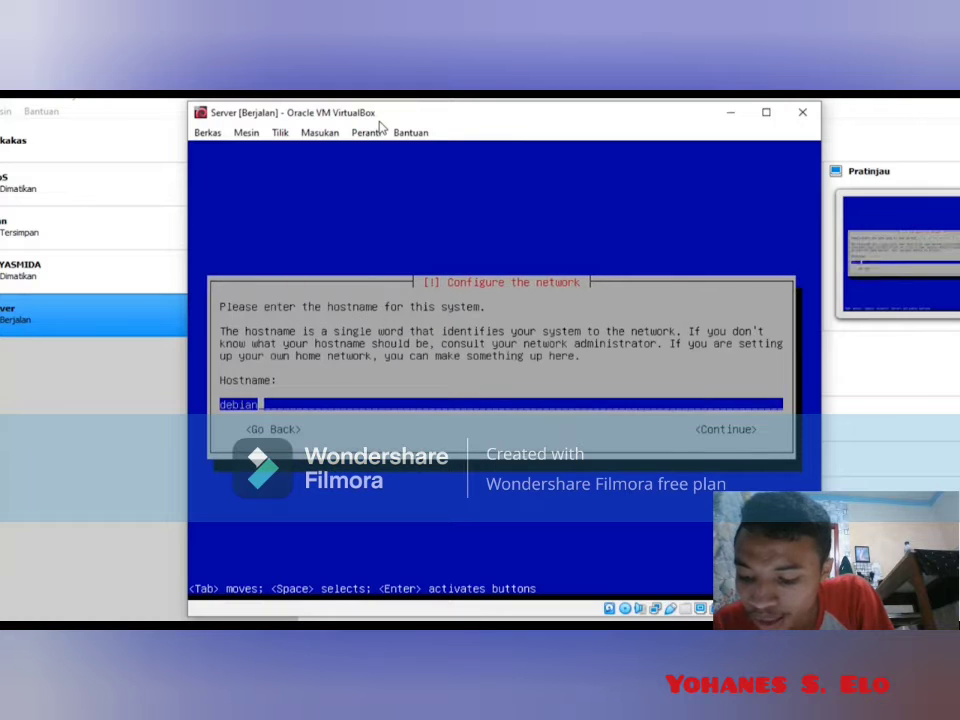
key(Return)
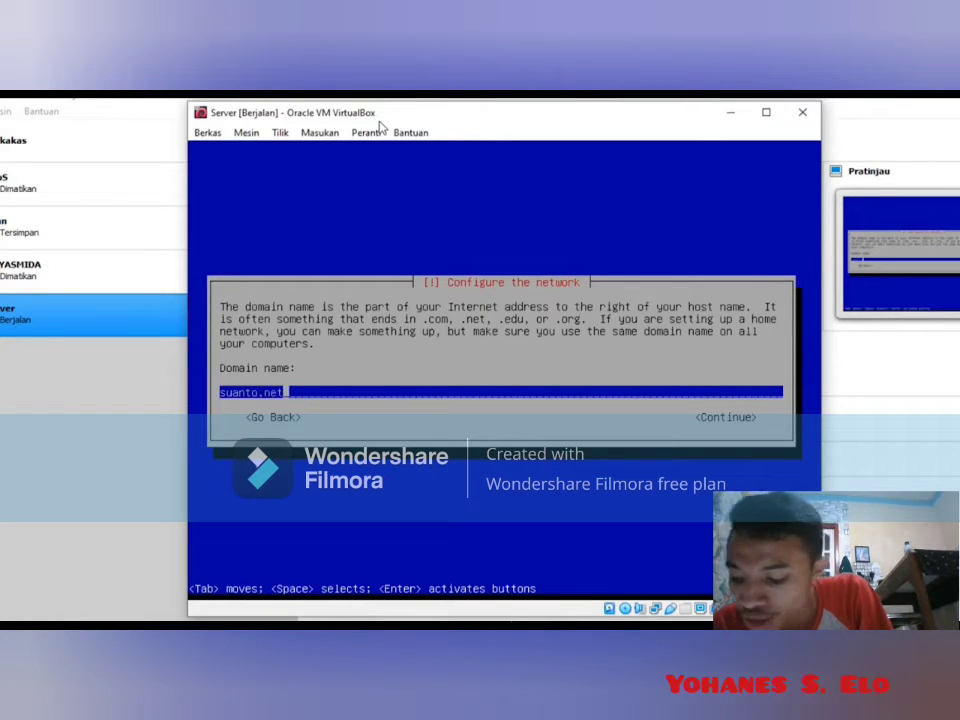
key(Return)
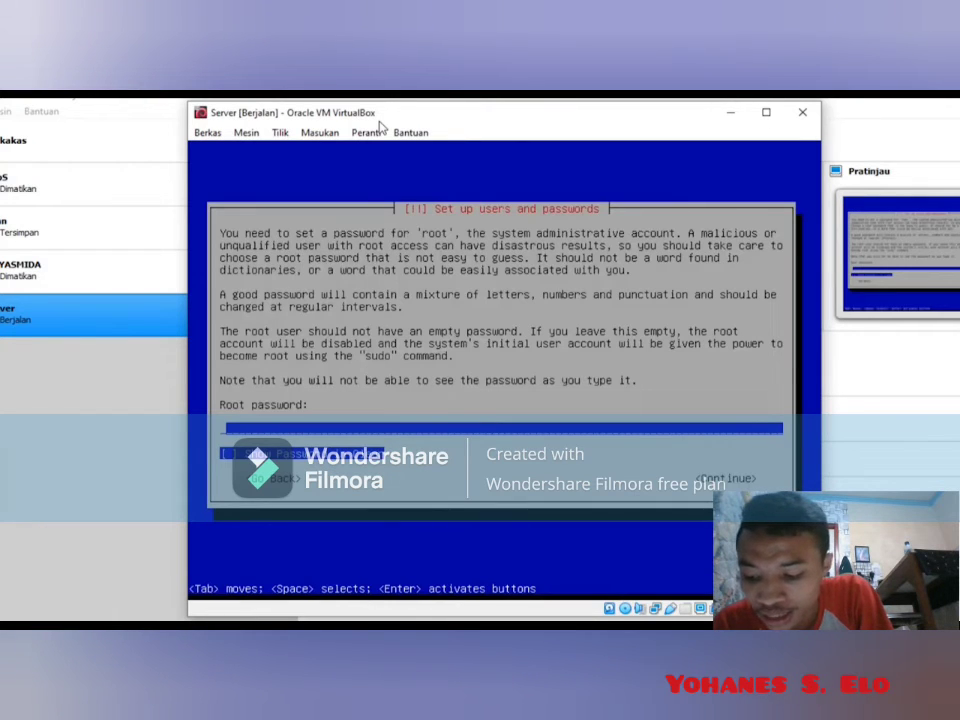
Enter and verify the root password, and fill in the new user's full name and account username.
key(Return)
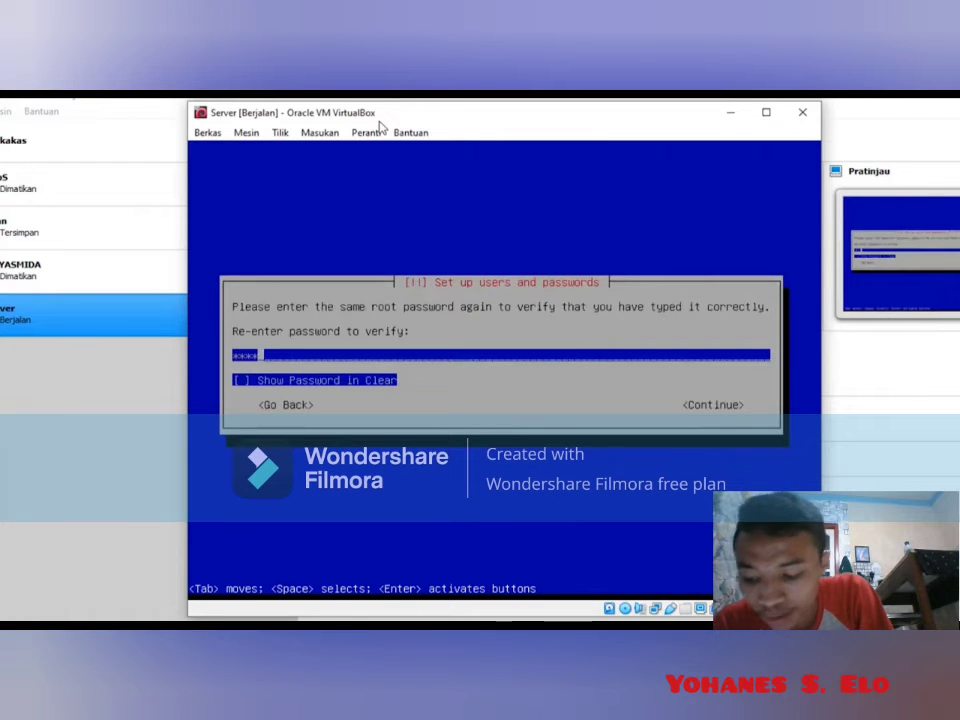
key(Return)
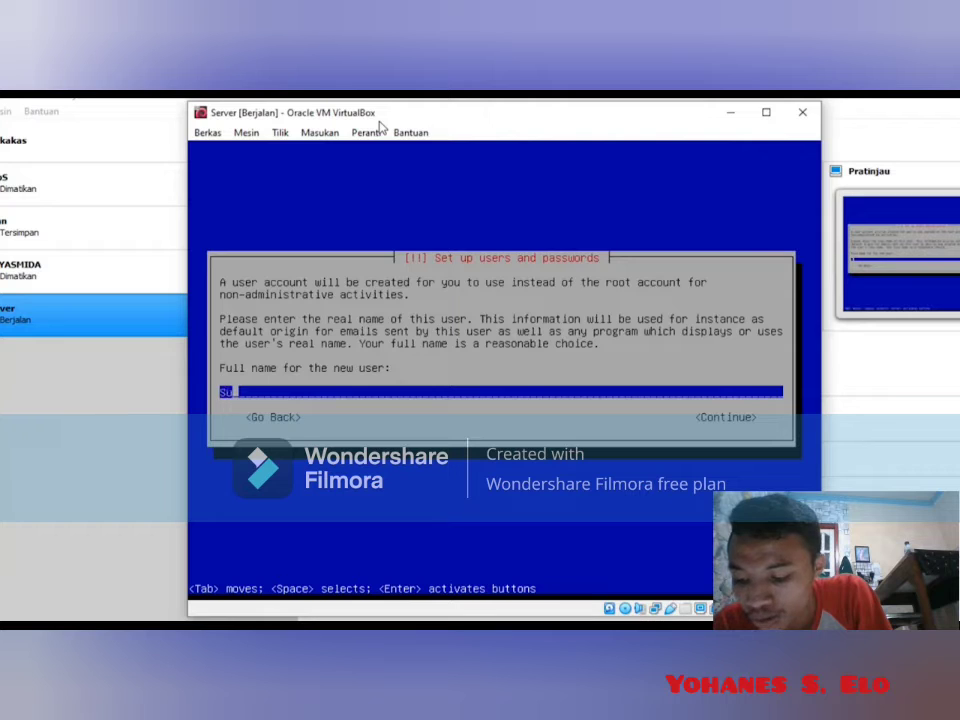
key(Return)
key(Return)
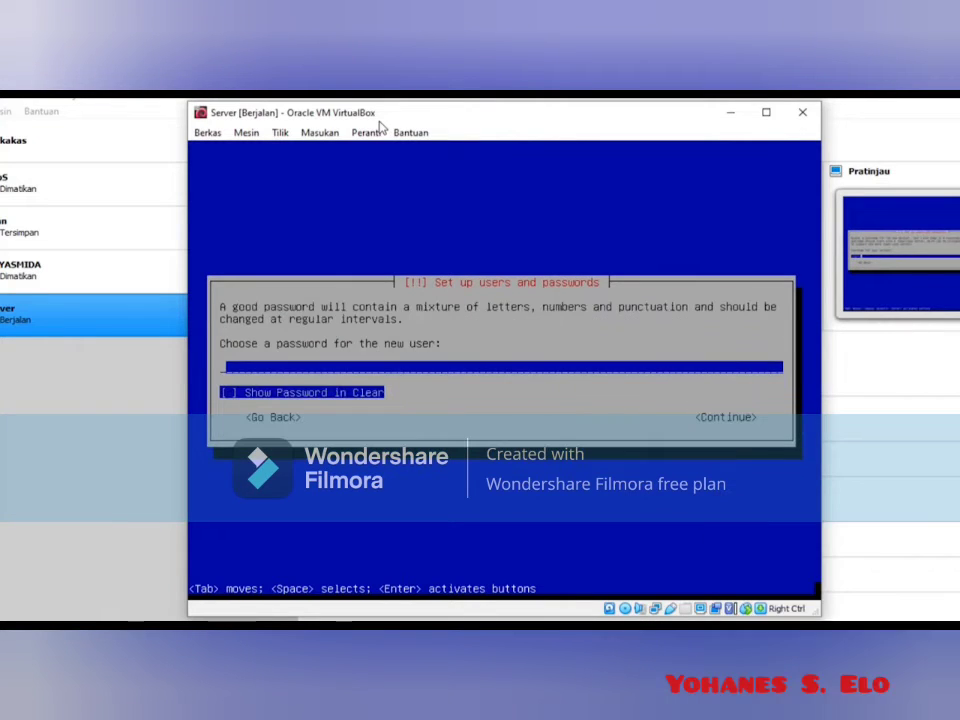
Enter and verify the new user's password, and set the clock to the Western (Sumatra, Jakarta, Java) time zone.
key(Return)
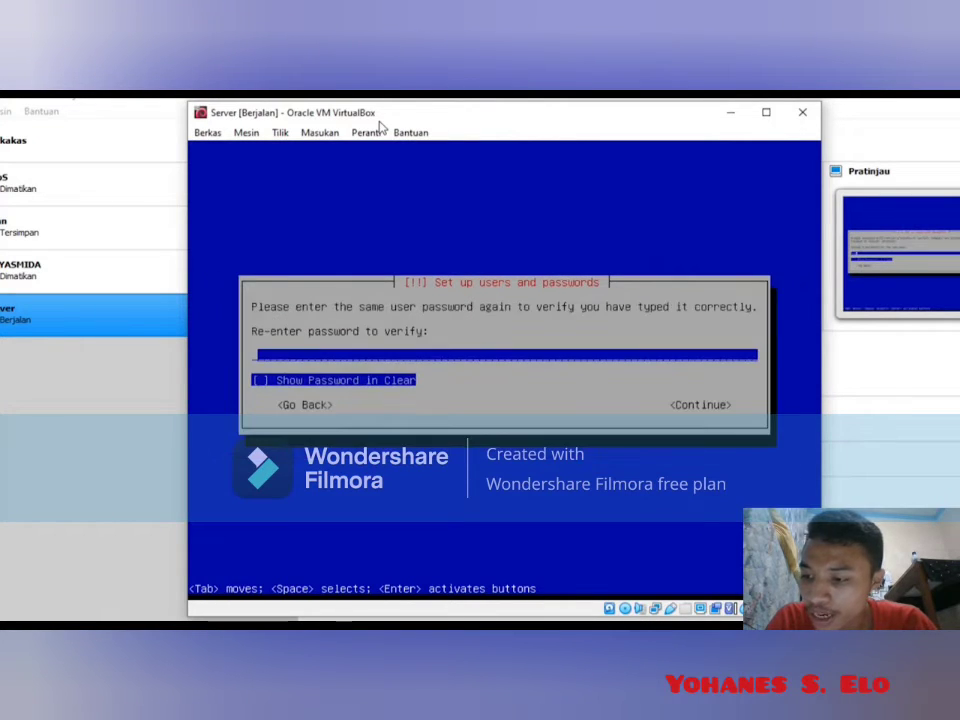
text(****)
key(Return)
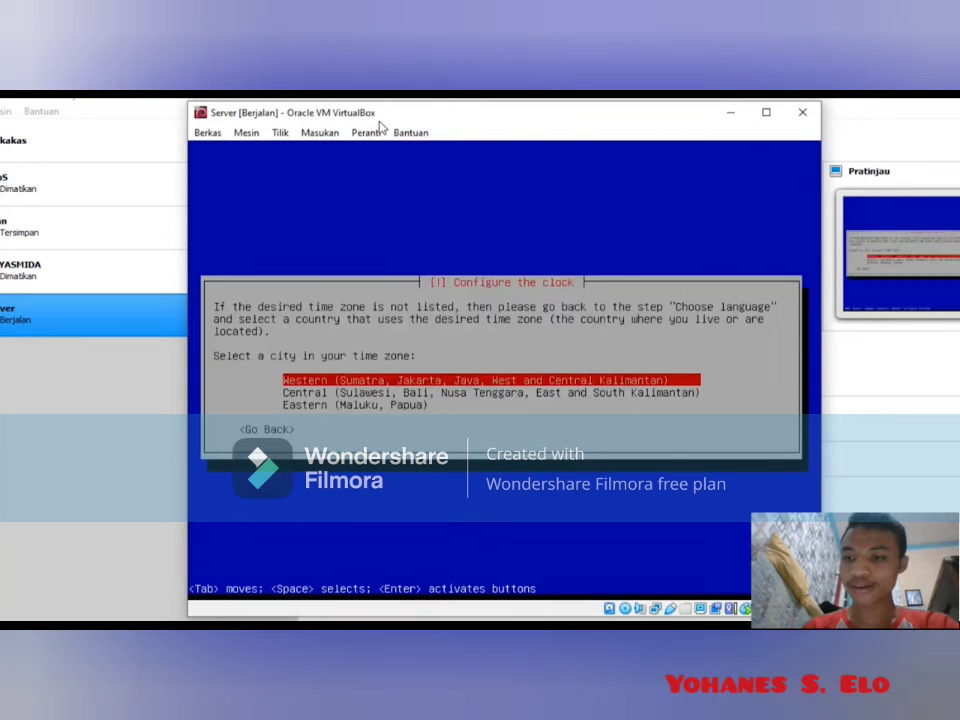
key(Return)
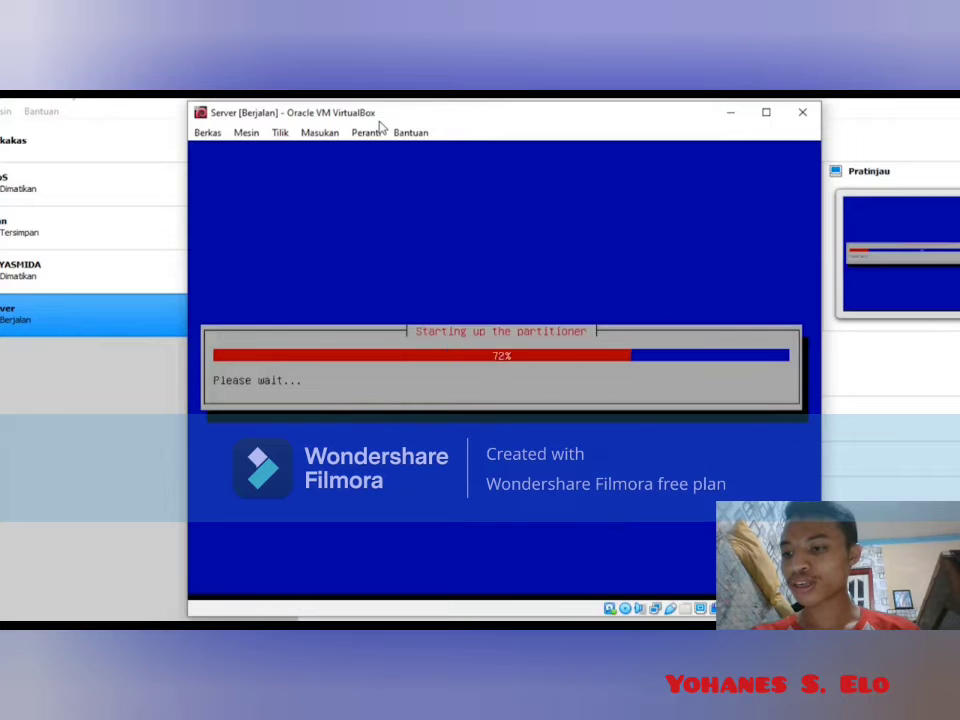
Set up guided partitioning of the 34.4 GB VBOX hard disk (sda) with separate /home, /var, and /tmp partitions.
key(Return)
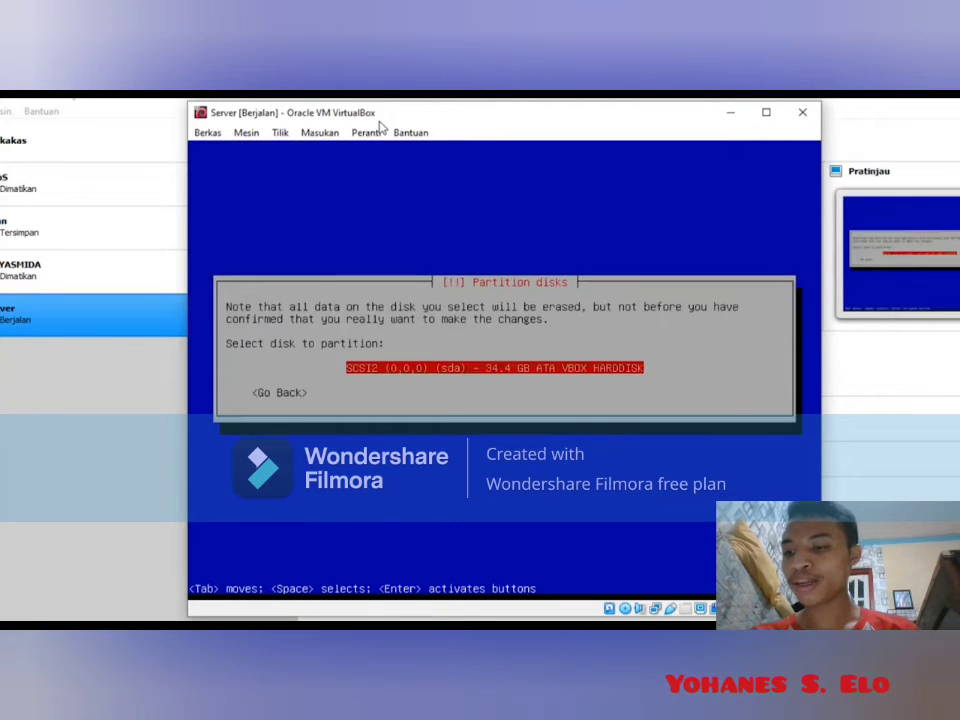
key(Return)
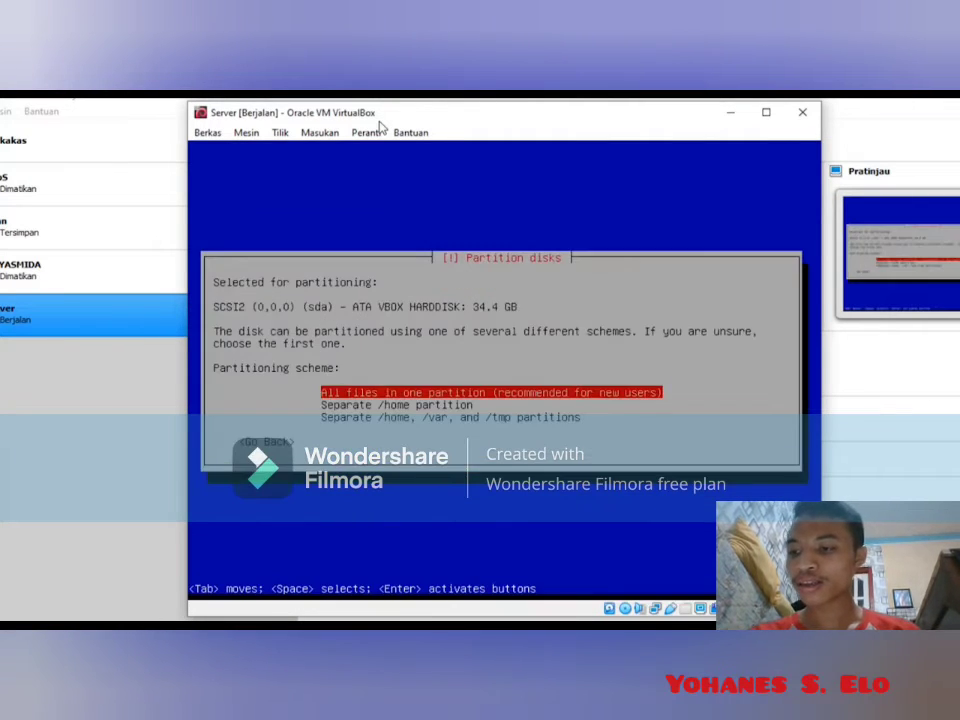
key(Down)
key(Down)
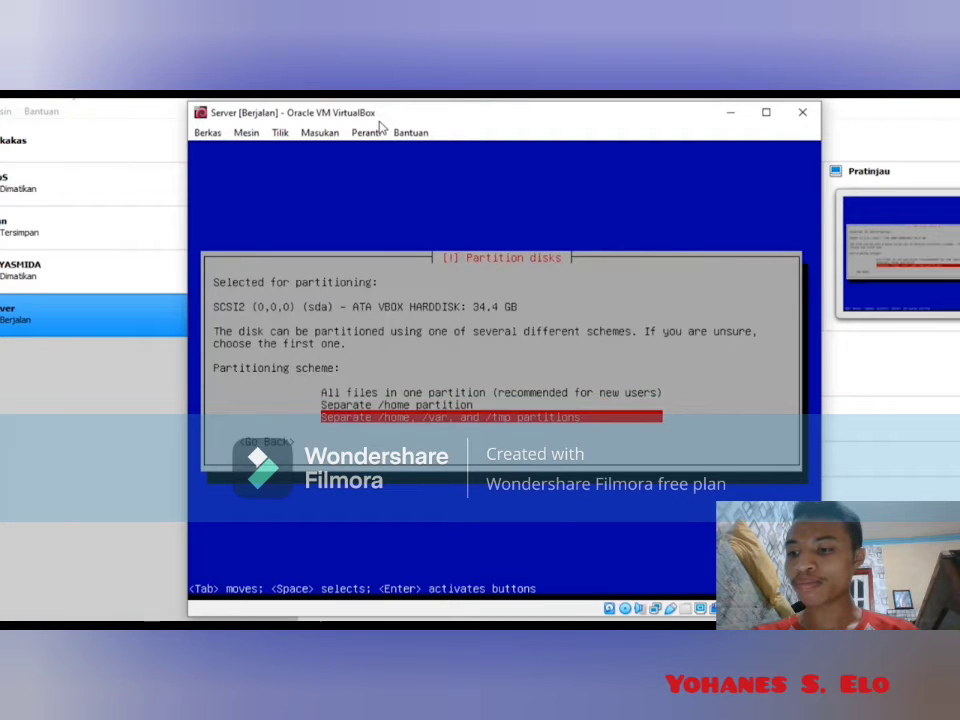
key(Return)
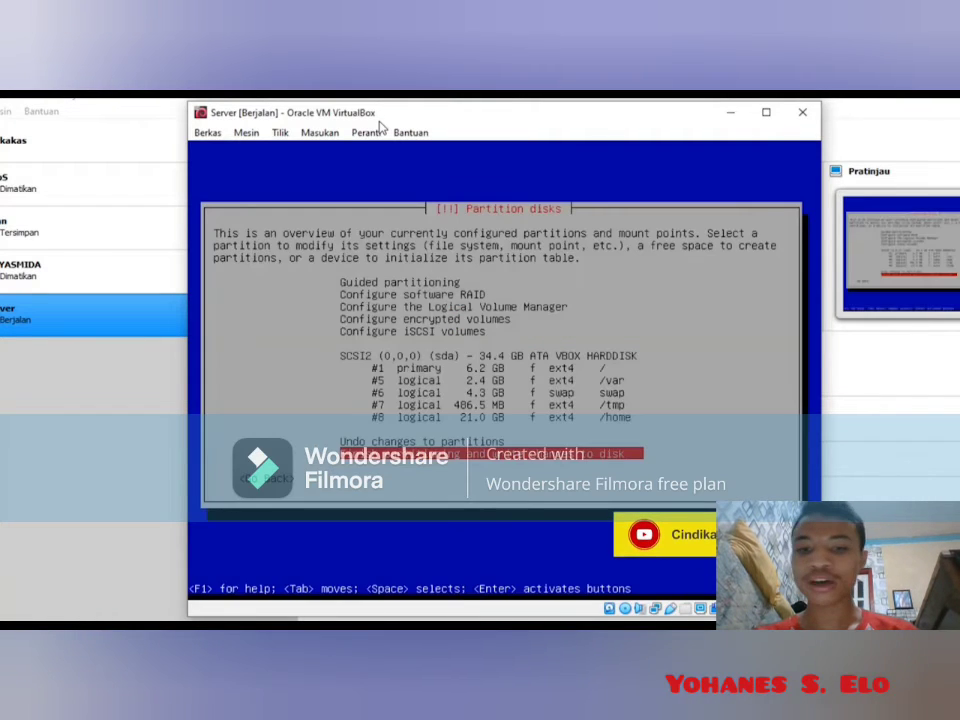
Finish partitioning and approve writing the partition changes to the disk.
key(Return)
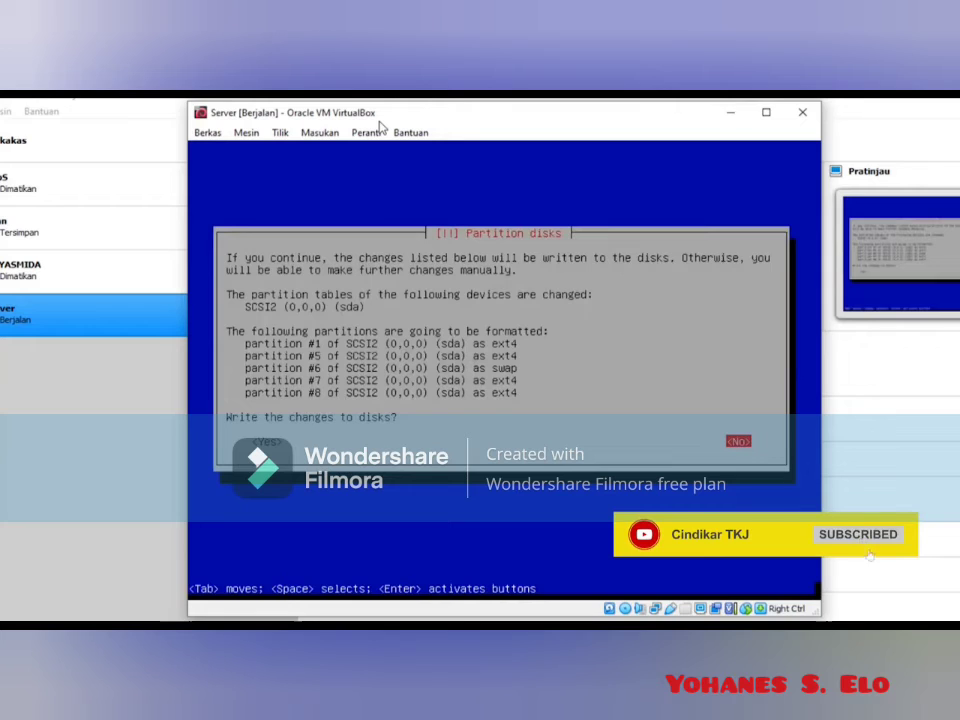
key(Left)
key(Return)
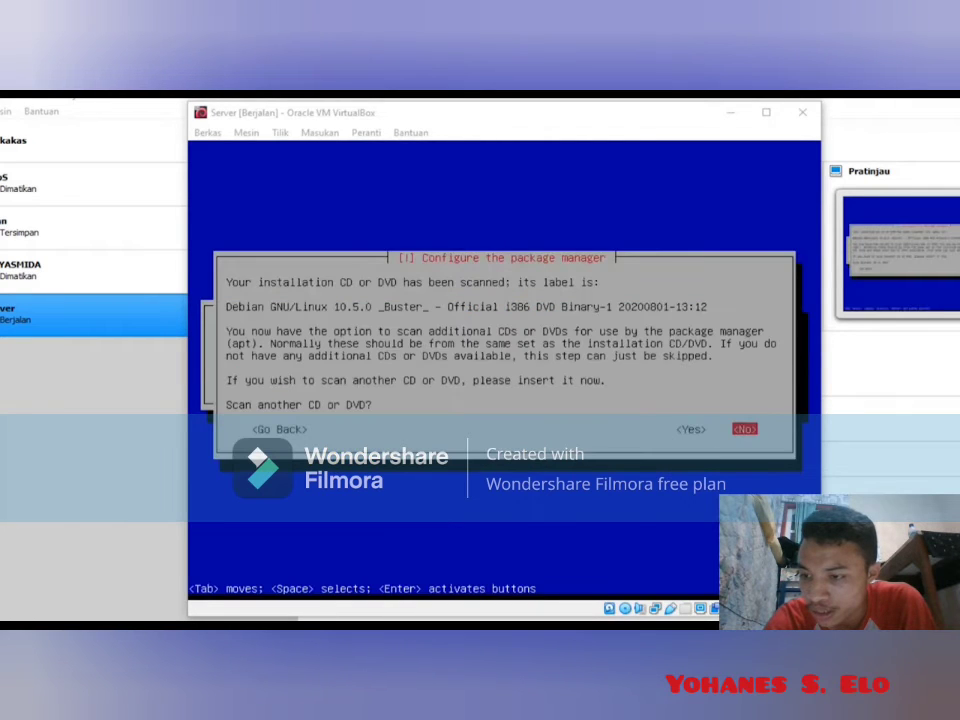
Decline scanning another CD or DVD, using a network mirror, and participating in the package usage survey.
click(413, 122)
key(Return)
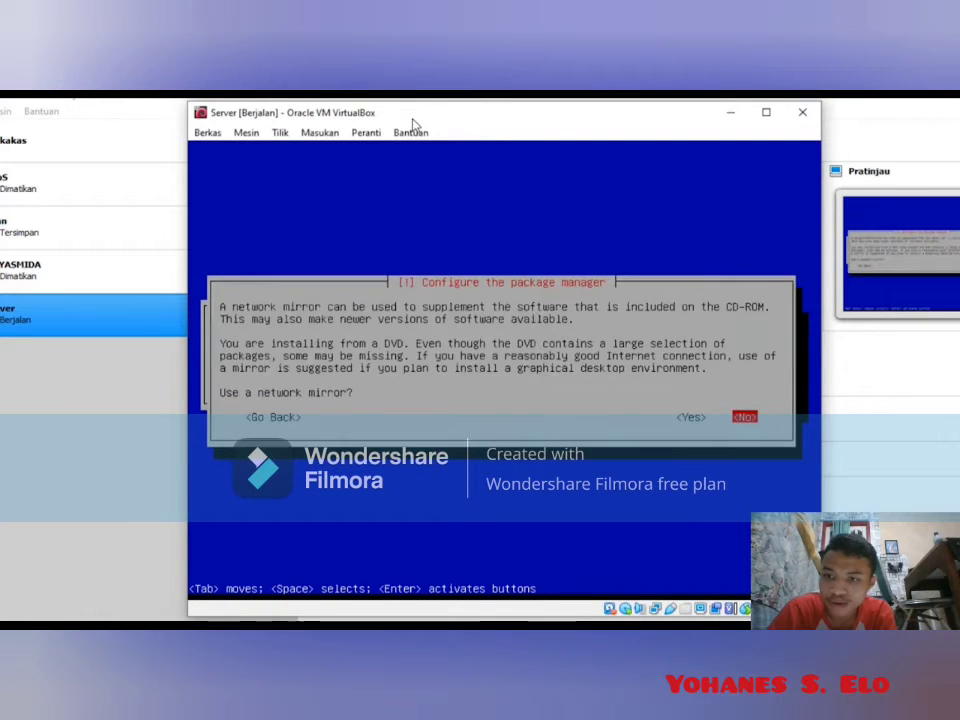
key(Return)
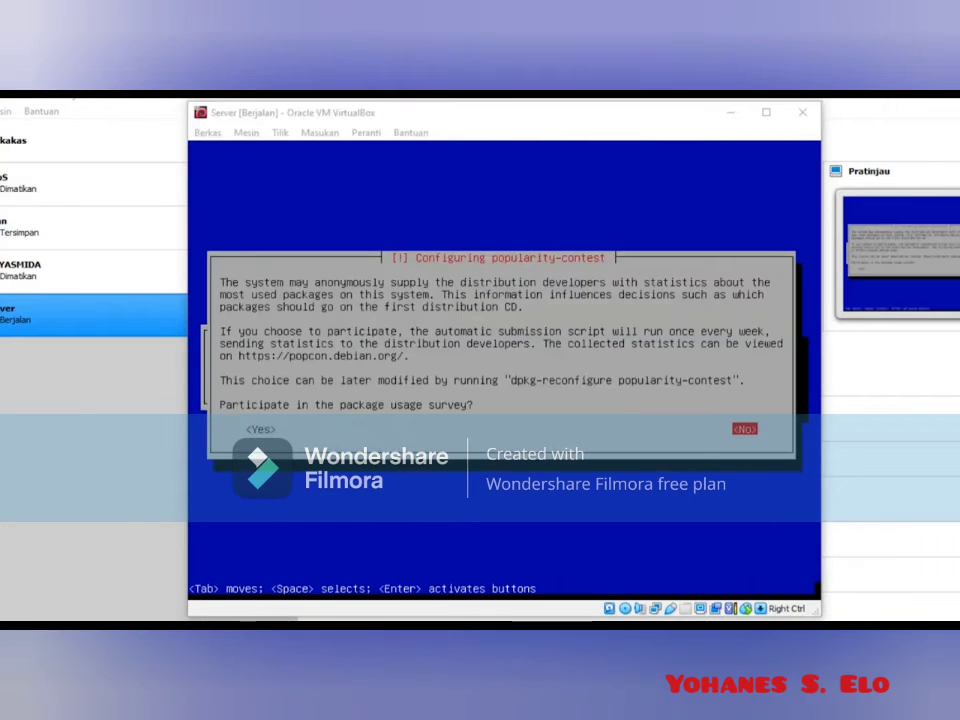
click(590, 117)
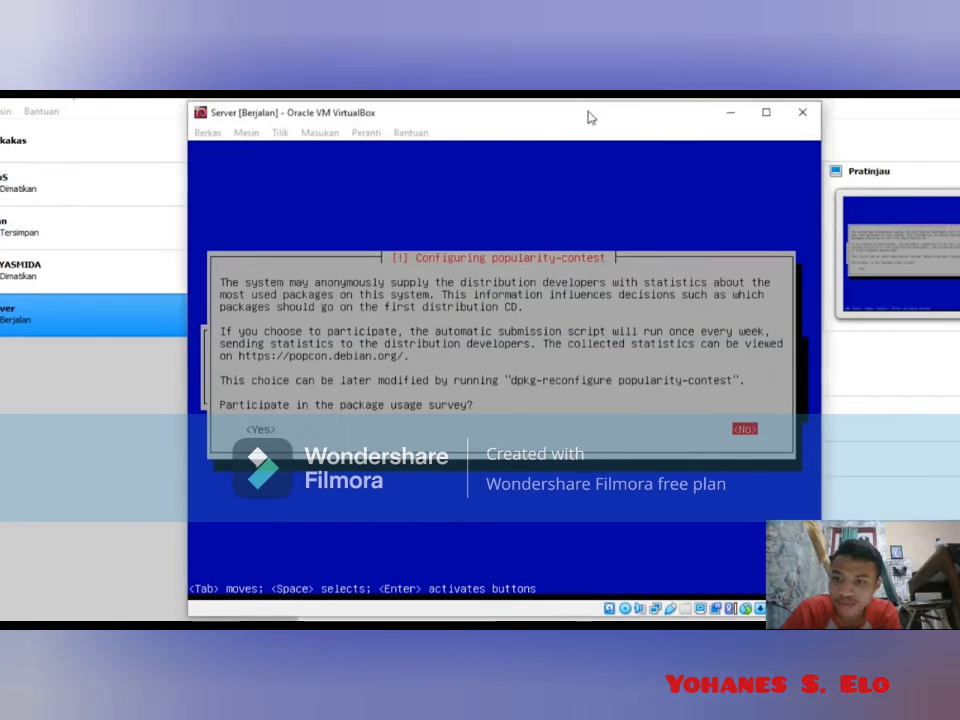
key(Return)
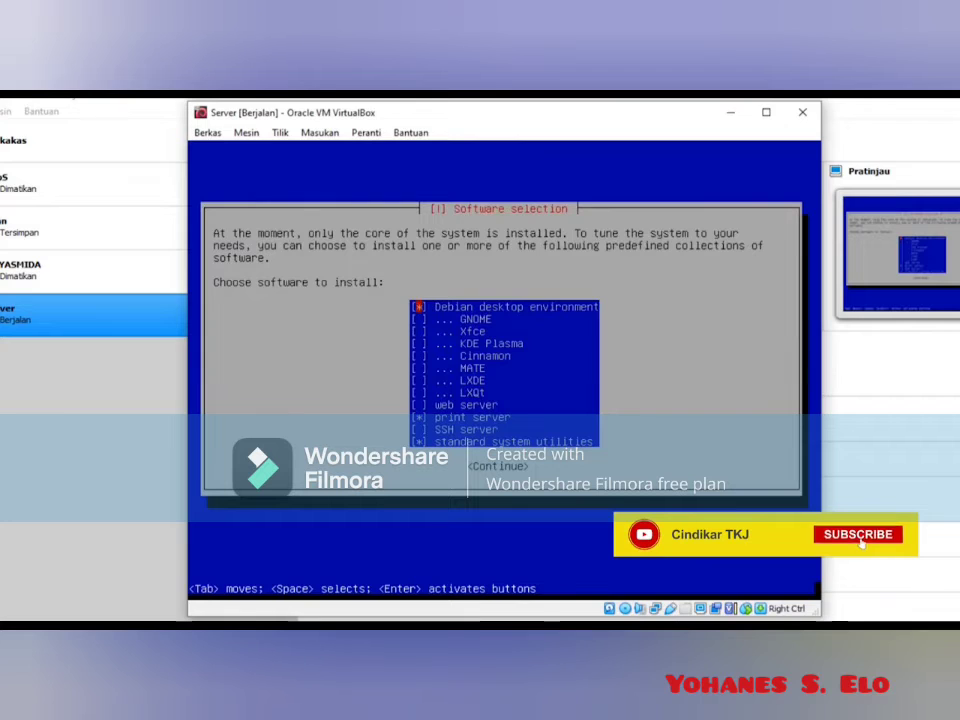
Deselect Debian desktop environment and print server, and install only the standard system utilities.
key(space)
key(Down)
key(Down)
key(Down)
key(Down)
key(Down)
key(Down)
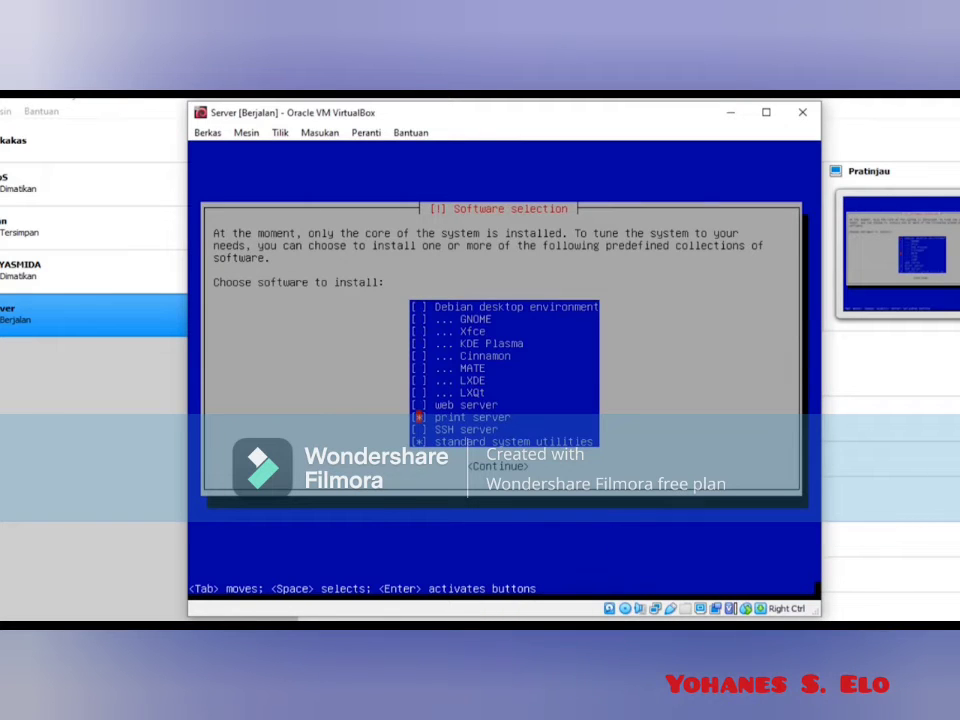
key(Tab)
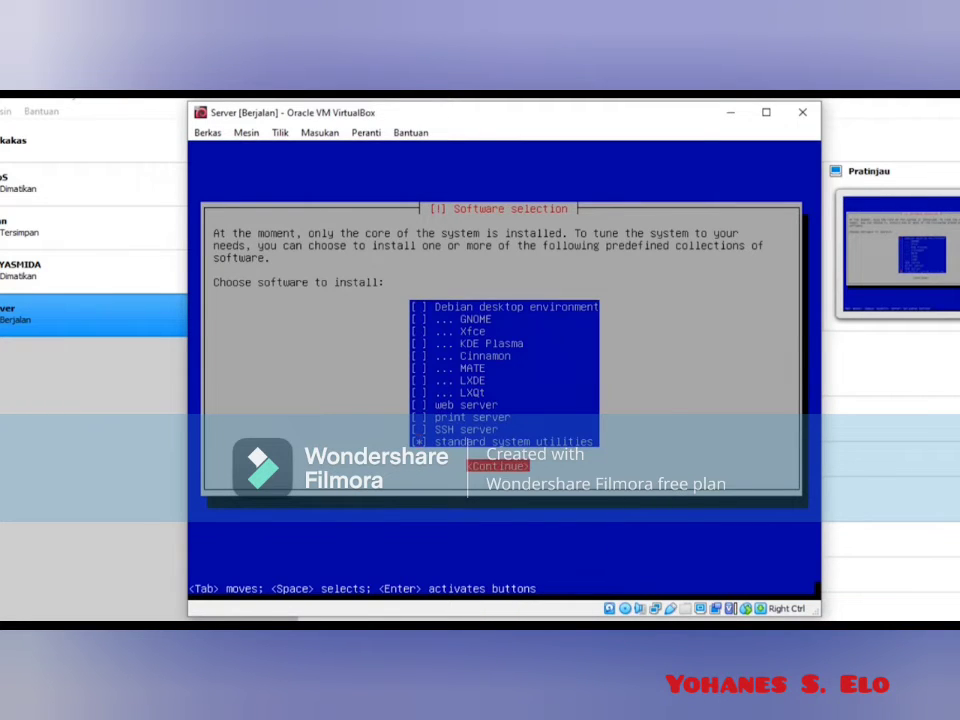
key(Return)
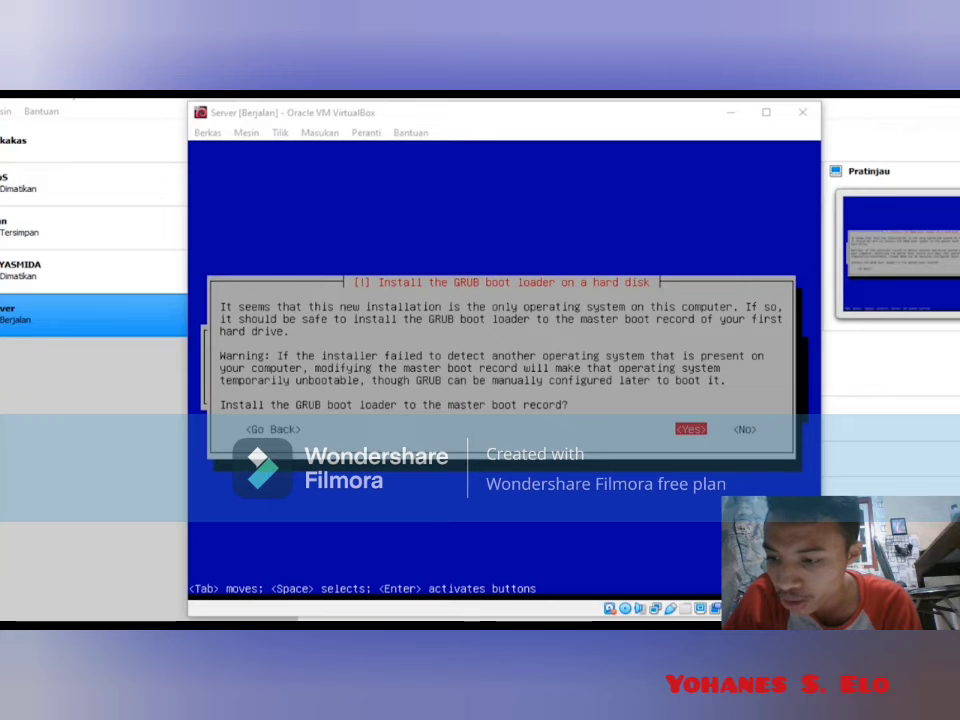
Install the GRUB boot loader to the master boot record on /dev/sda.
click(261, 116)
key(Return)
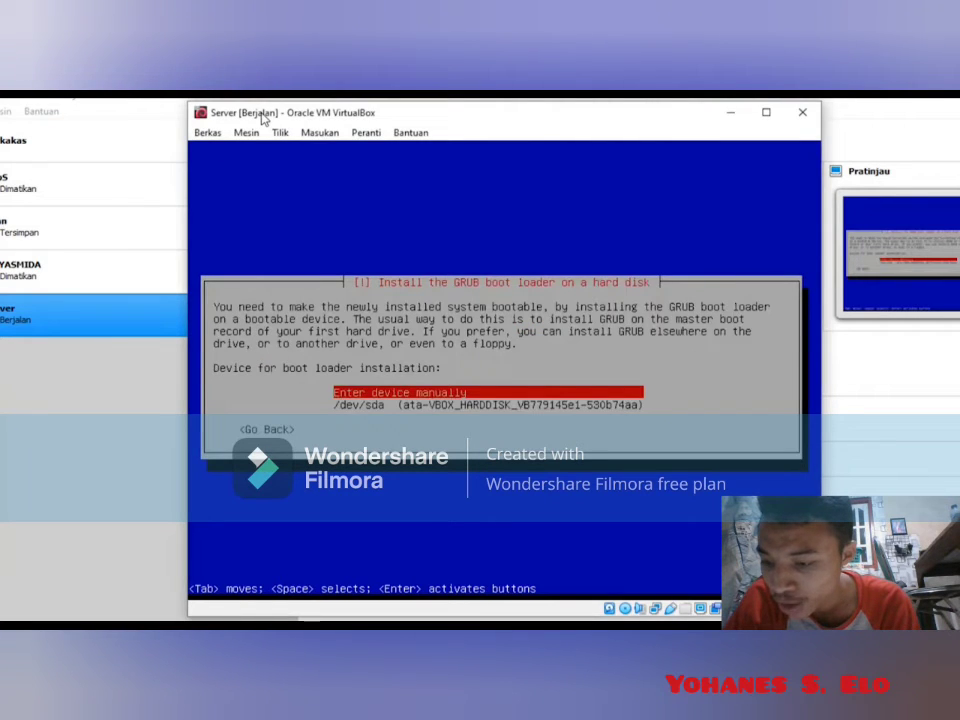
key(Down)
key(Return)
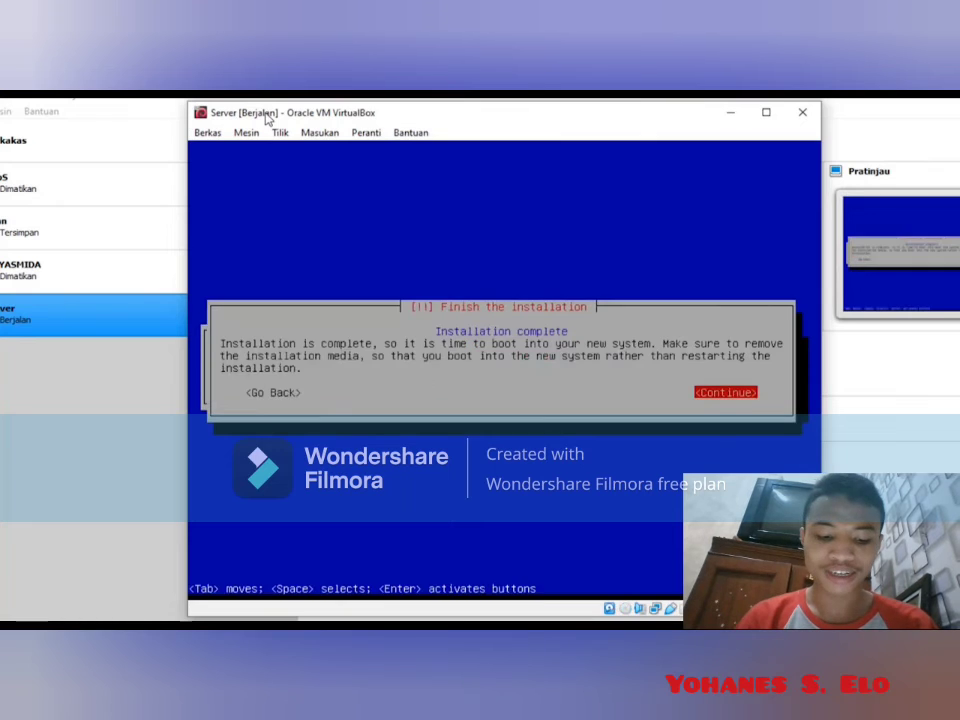
Finish the installation and boot the newly installed Debian GNU/Linux system.
key(Return)
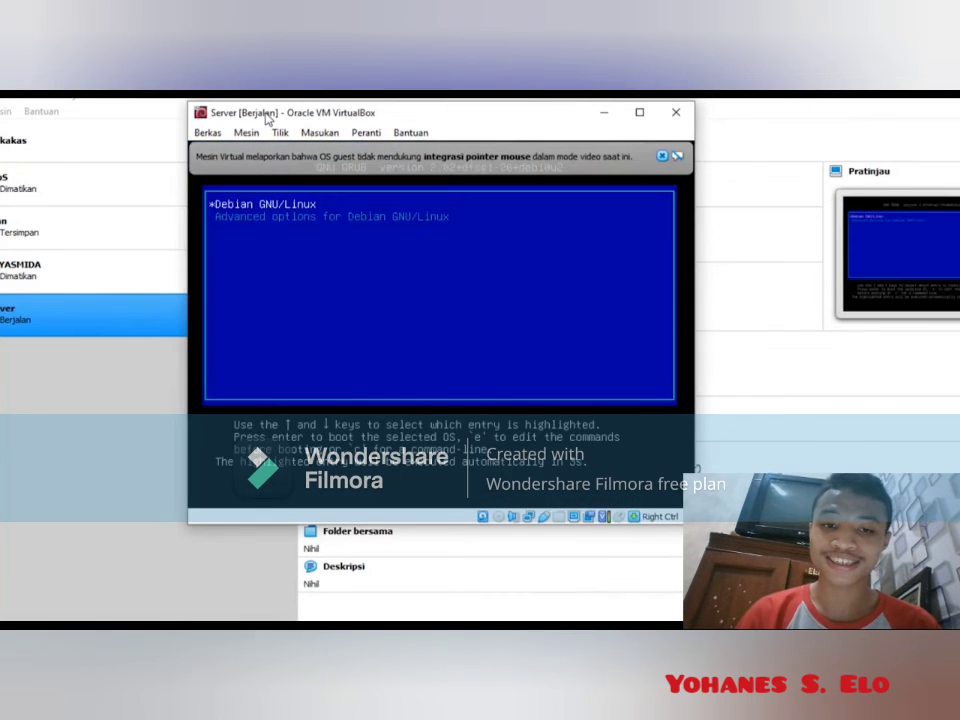
key(Return)
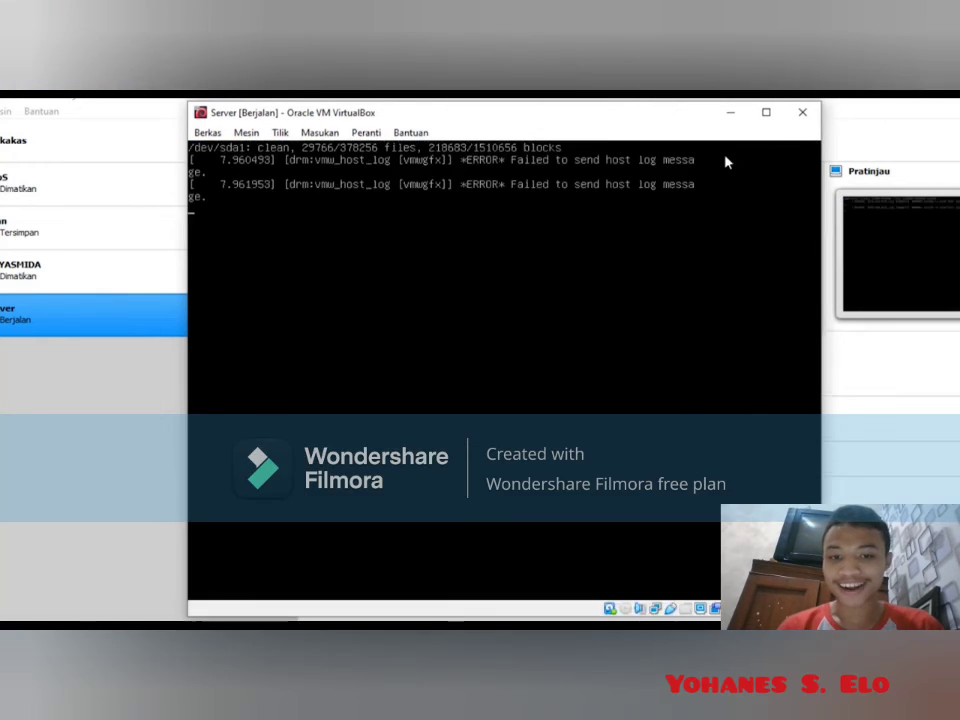